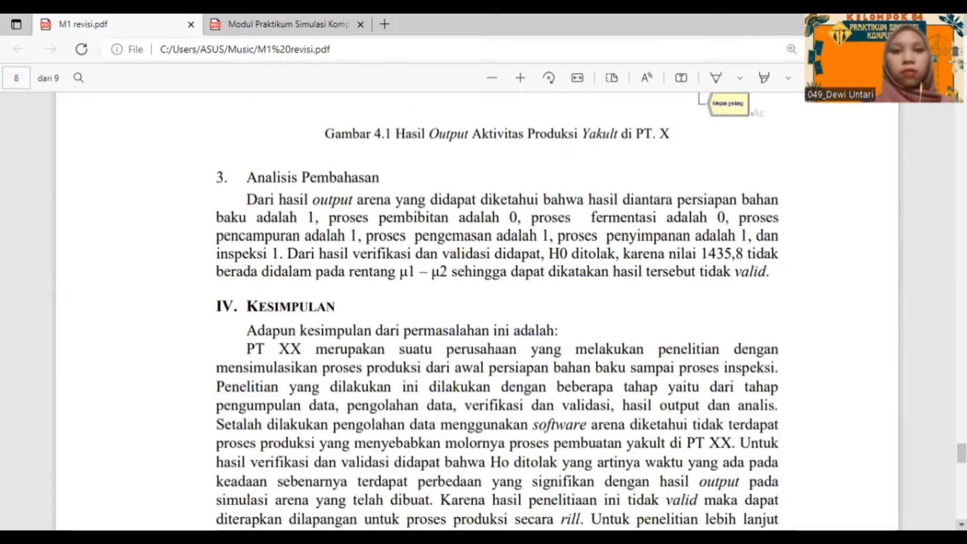
Read the Analisis Pembahasan and Kesimpulan sections on page 8 of the M1 revisi report
scroll(497, 302, "down", 1)
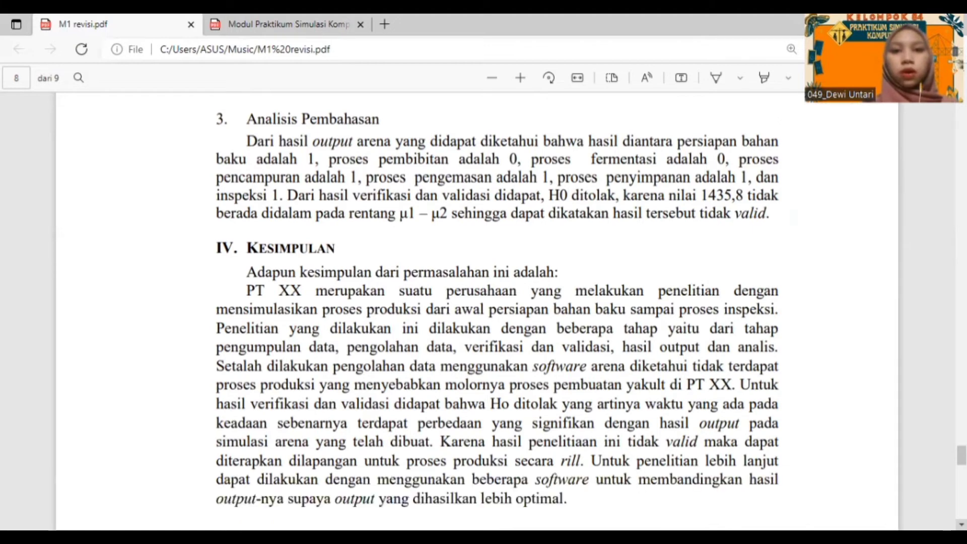
scroll(497, 303, "down", 1)
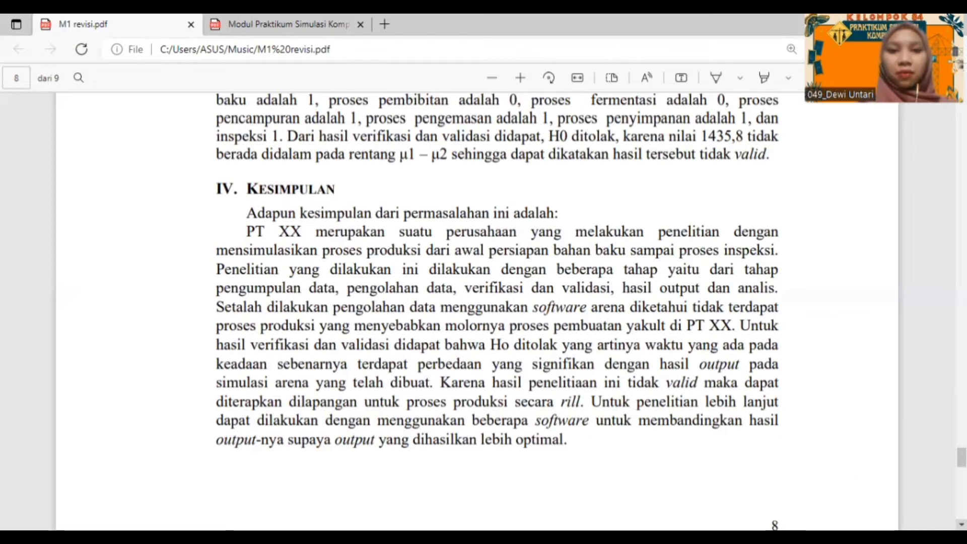
scroll(476, 312, "down", 6)
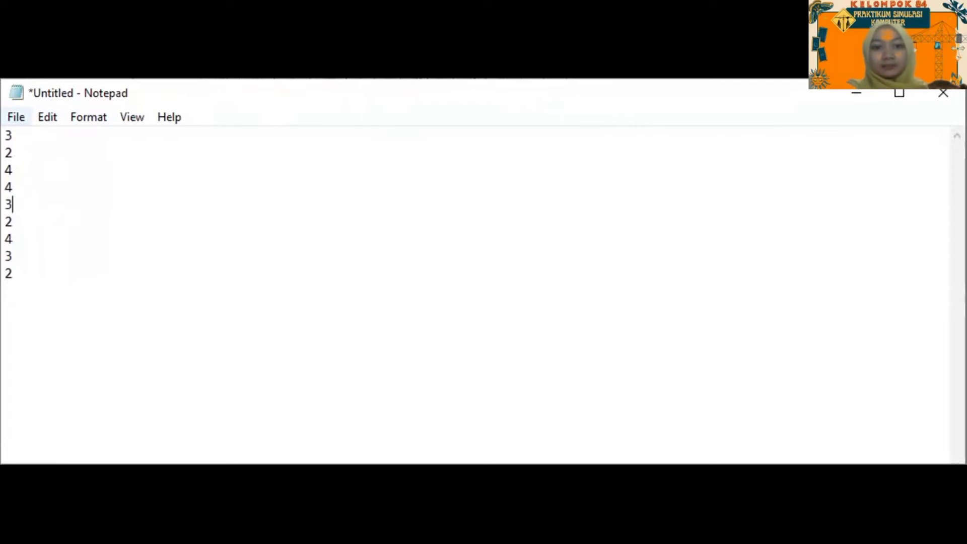
key("ctrl+s")
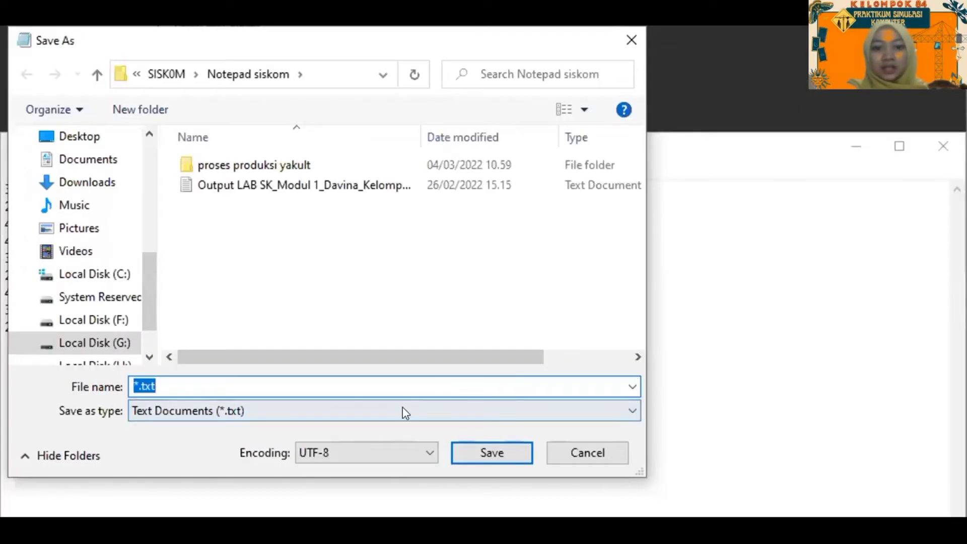
left_click(259, 385)
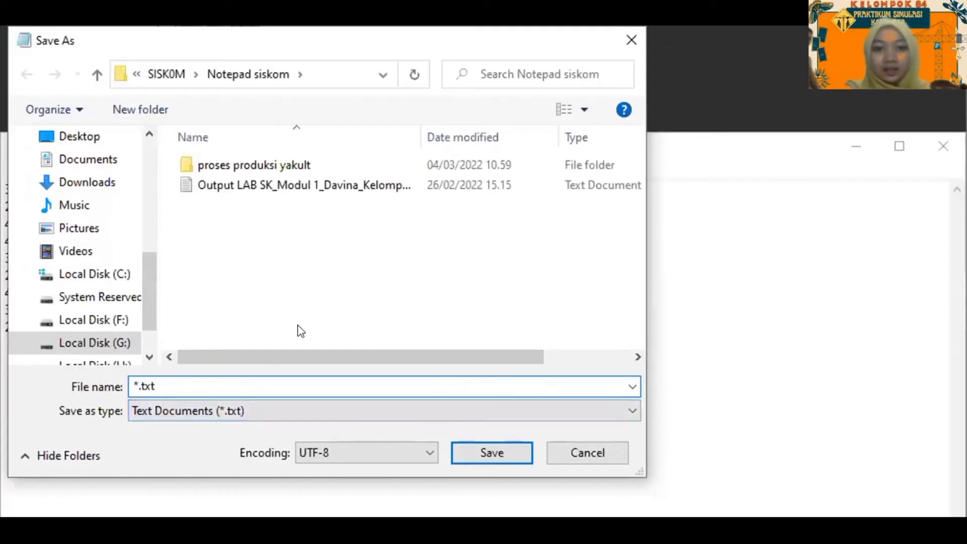
double_click(324, 166)
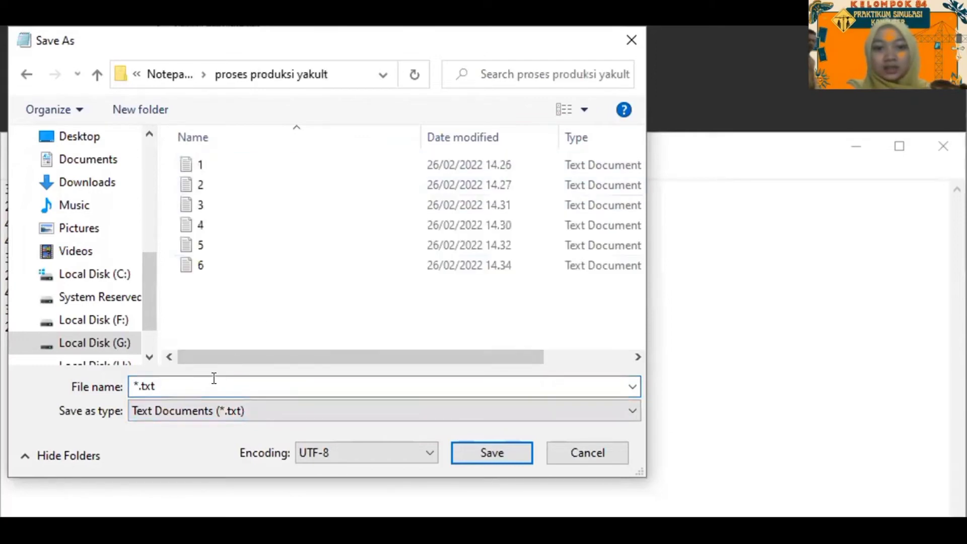
key("BackSpace")
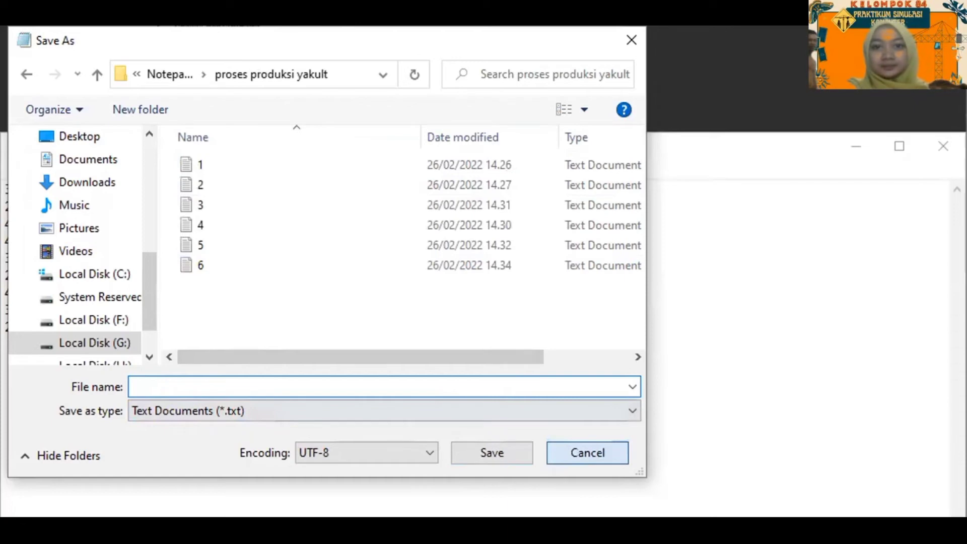
left_click(587, 452)
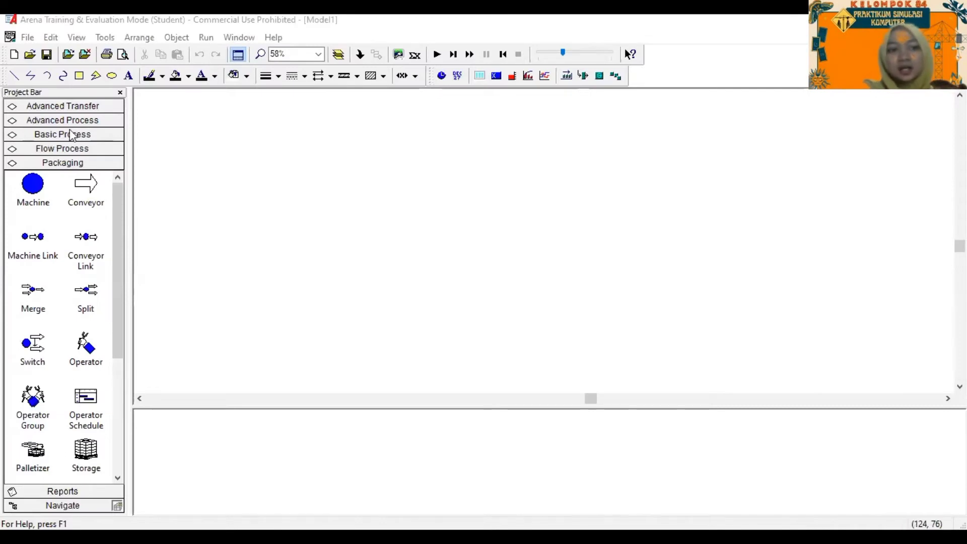
Start the model's first row with connected Create, Assign and Station modules
left_click_drag(84, 314, 241, 140)
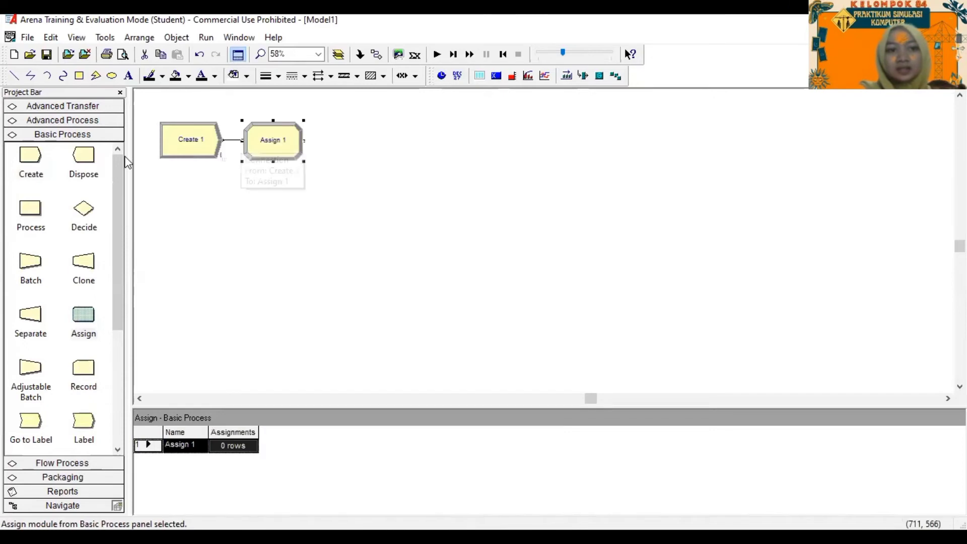
left_click(89, 104)
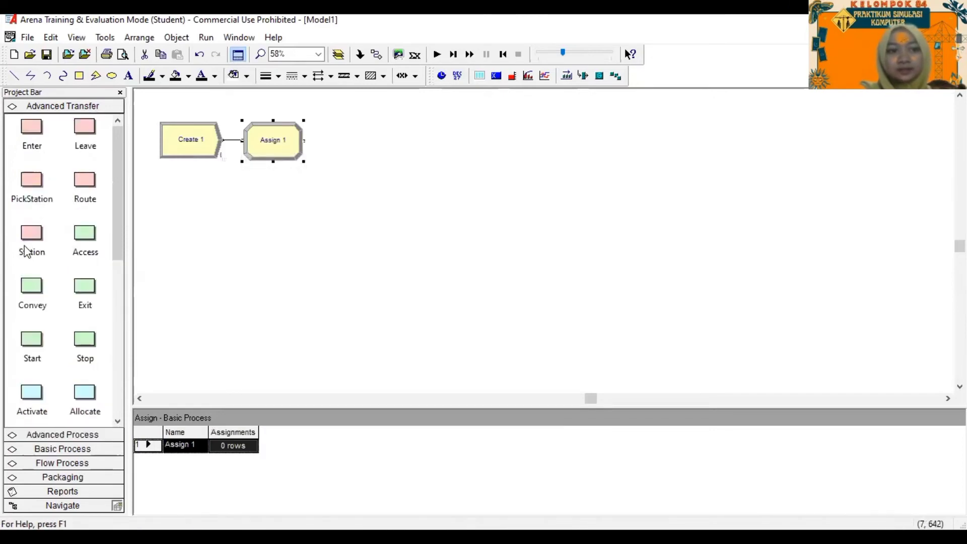
left_click_drag(26, 248, 332, 138)
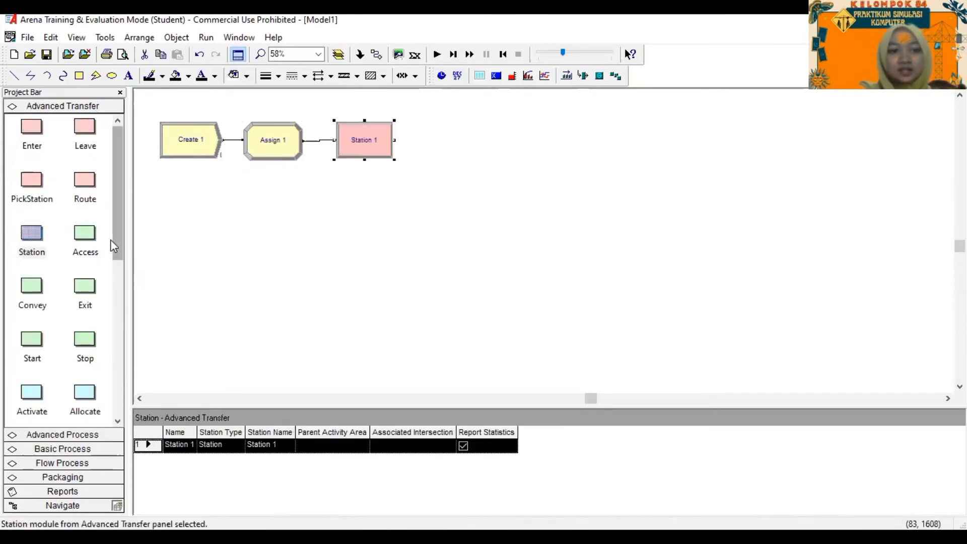
Add three connected Process modules after Station 1 in the first row
left_click(79, 449)
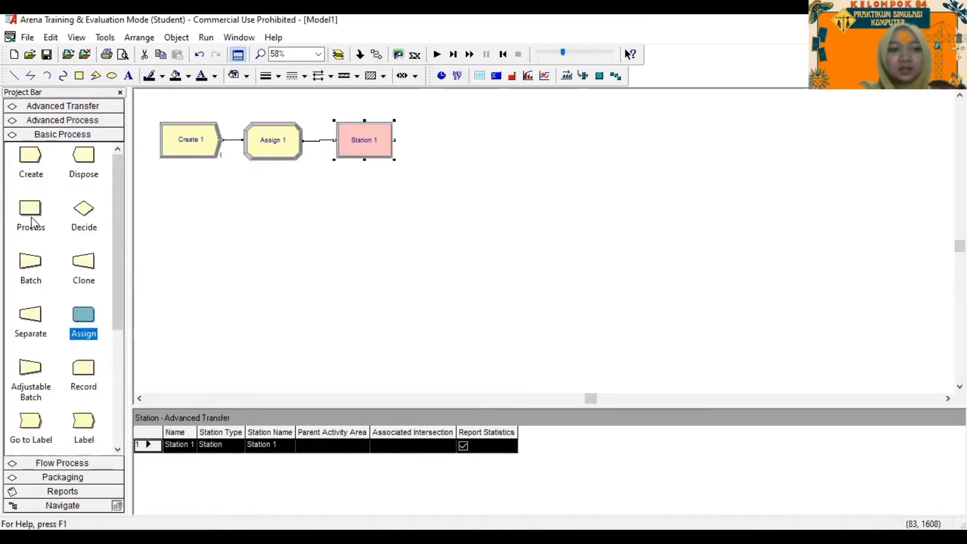
left_click_drag(31, 208, 418, 143)
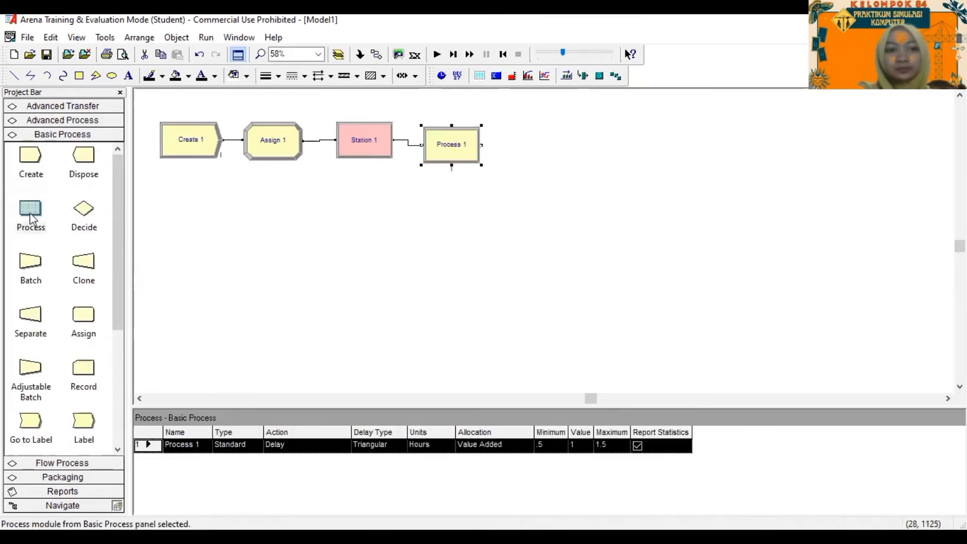
left_click_drag(517, 141, 516, 141)
left_click_drag(35, 214, 618, 142)
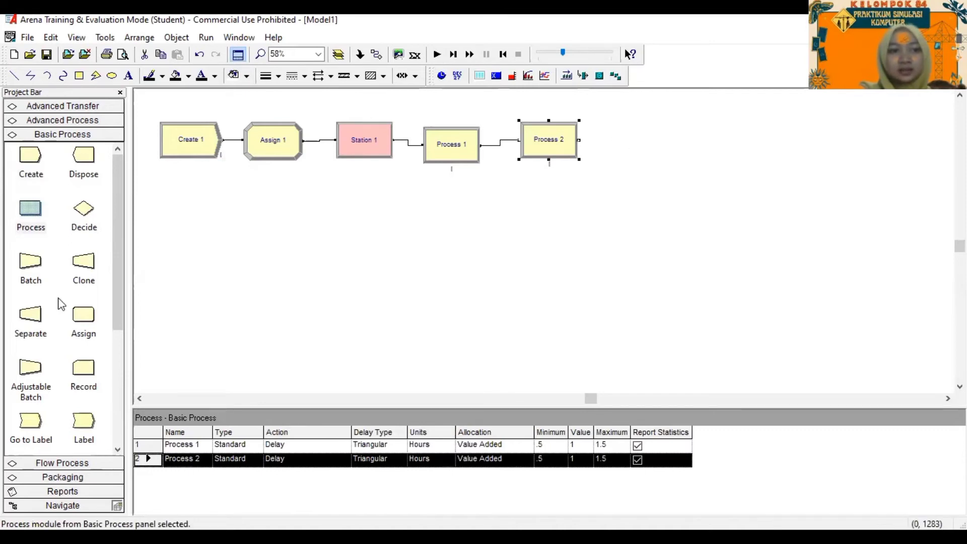
Begin a second row with a Route module linked from Process 3, and a separate Station module beside it
left_click(76, 107)
left_click_drag(85, 180, 171, 218)
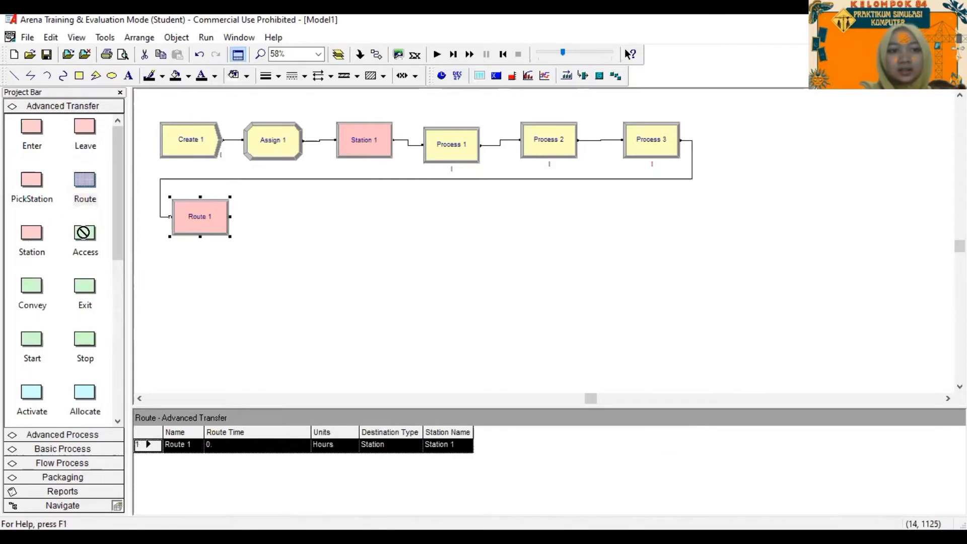
left_click_drag(31, 233, 269, 221)
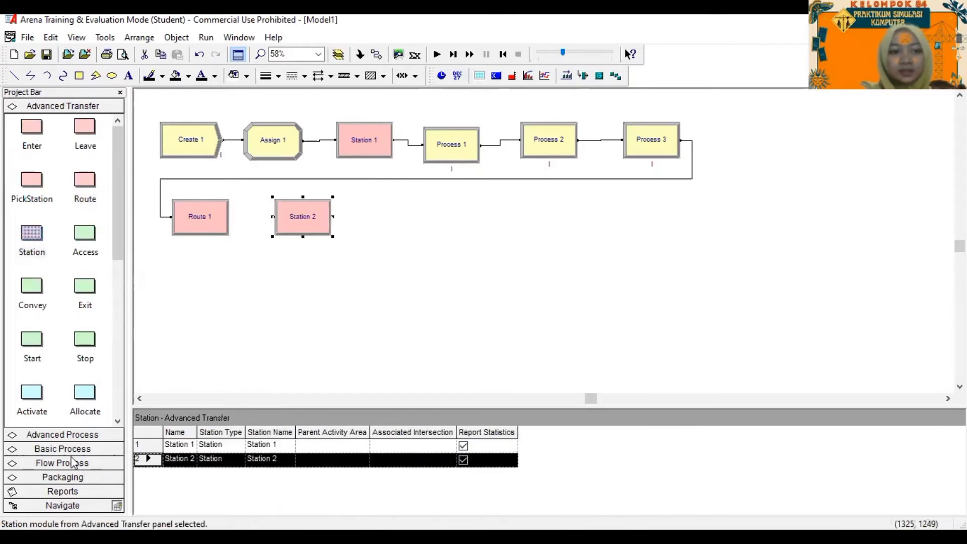
Add three more connected Process modules after Station 2 in the second row
left_click(74, 450)
left_click_drag(159, 232, 366, 225)
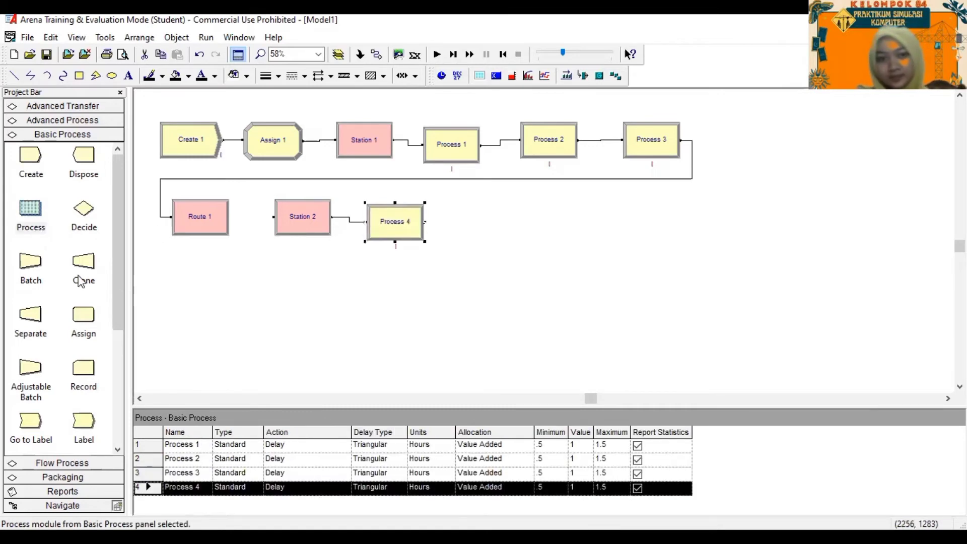
left_click_drag(89, 222, 497, 221)
left_click(584, 226)
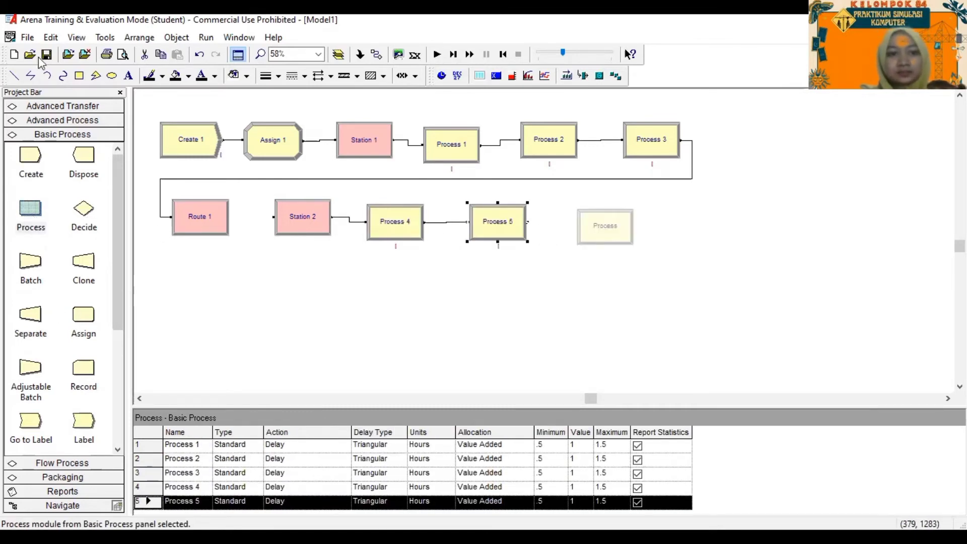
Complete the second row with connected Assign, Record and Dispose modules after Process 6
left_click(82, 332)
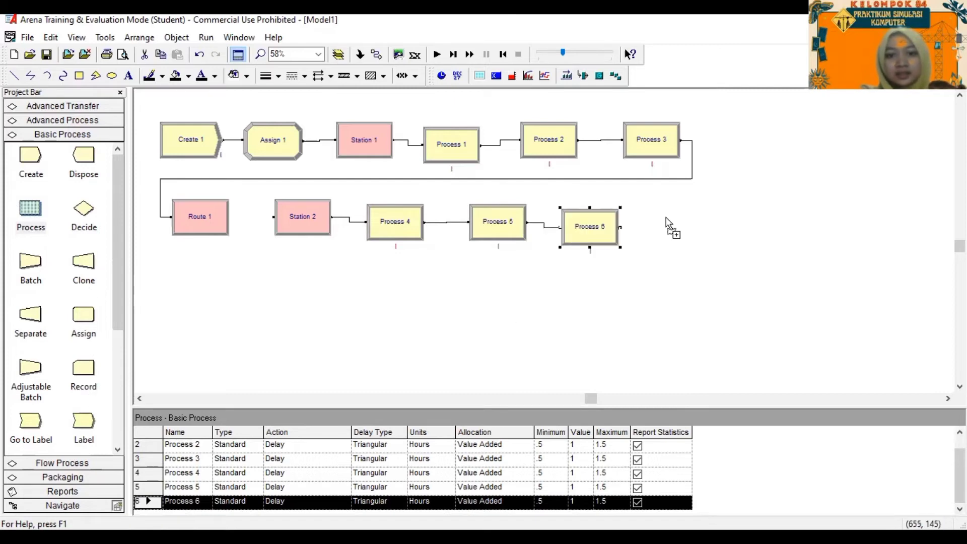
left_click(689, 222)
left_click(92, 385)
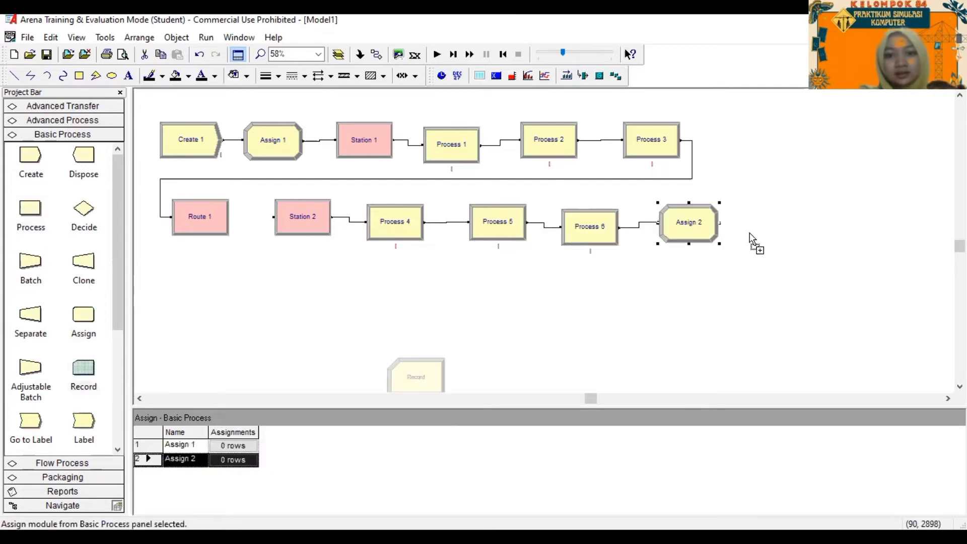
left_click(780, 228)
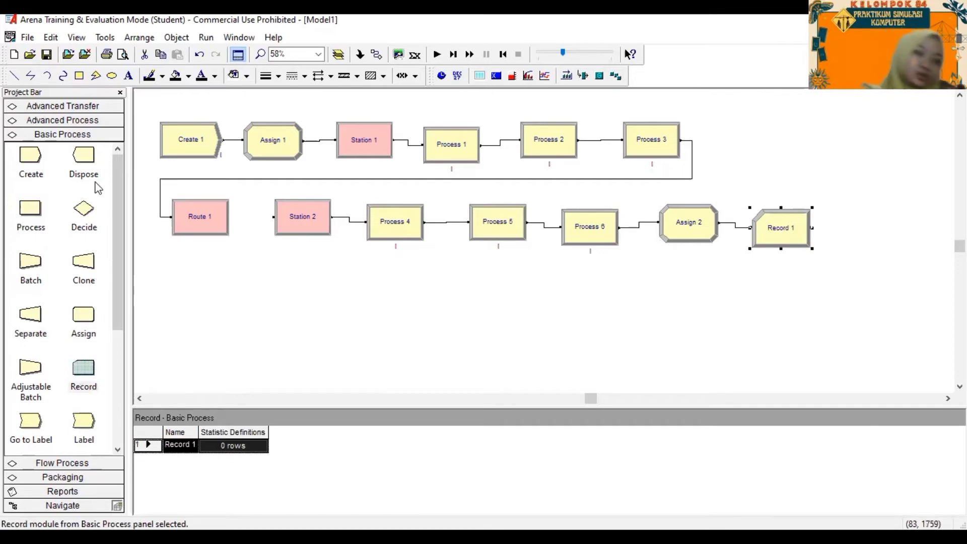
left_click(84, 160)
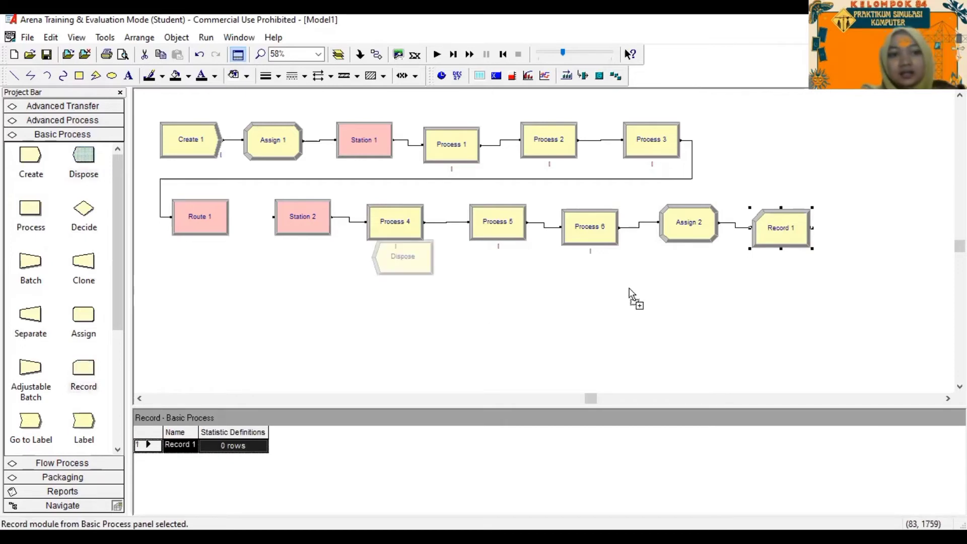
left_click(841, 232)
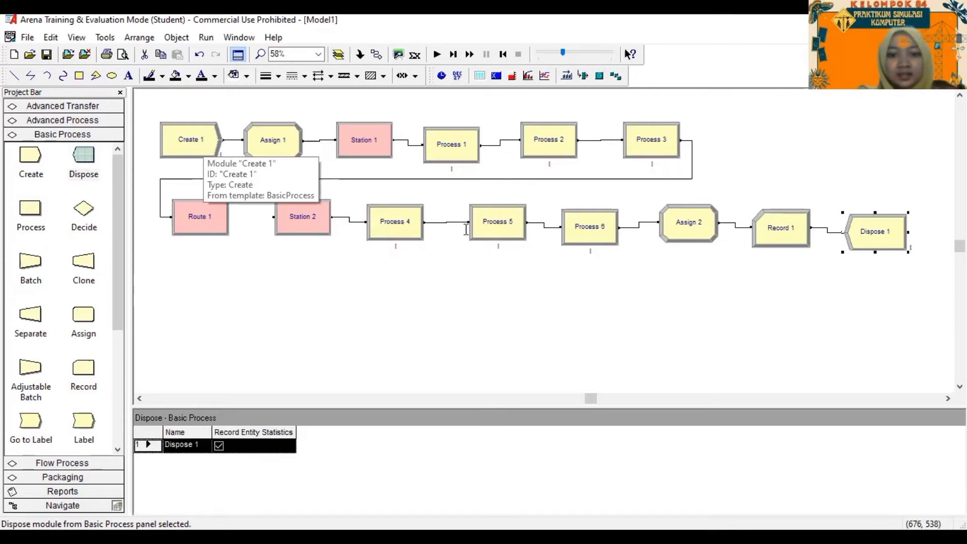
Rename the Create 1 module as "Persiapan bahan baku"
double_click(204, 146)
key("BackSpace")
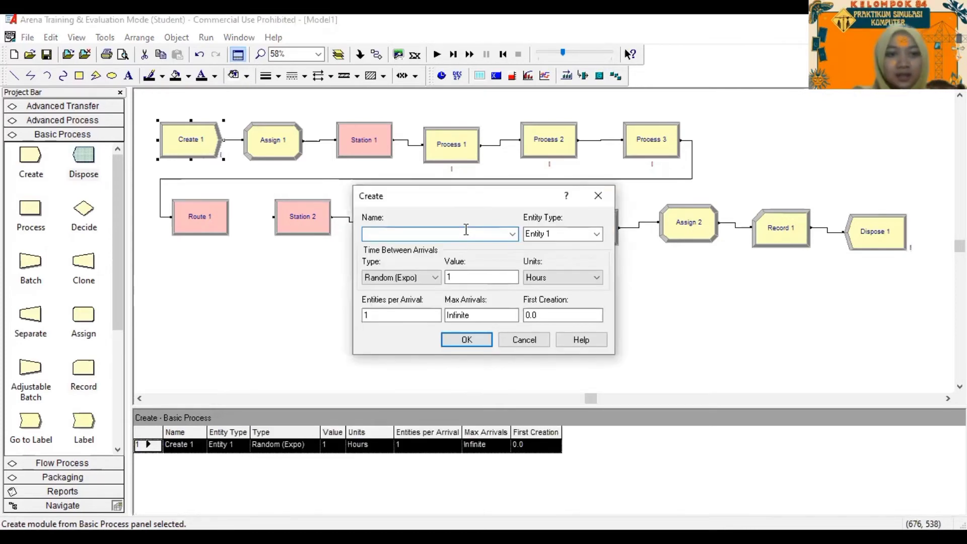
type("Persiapa")
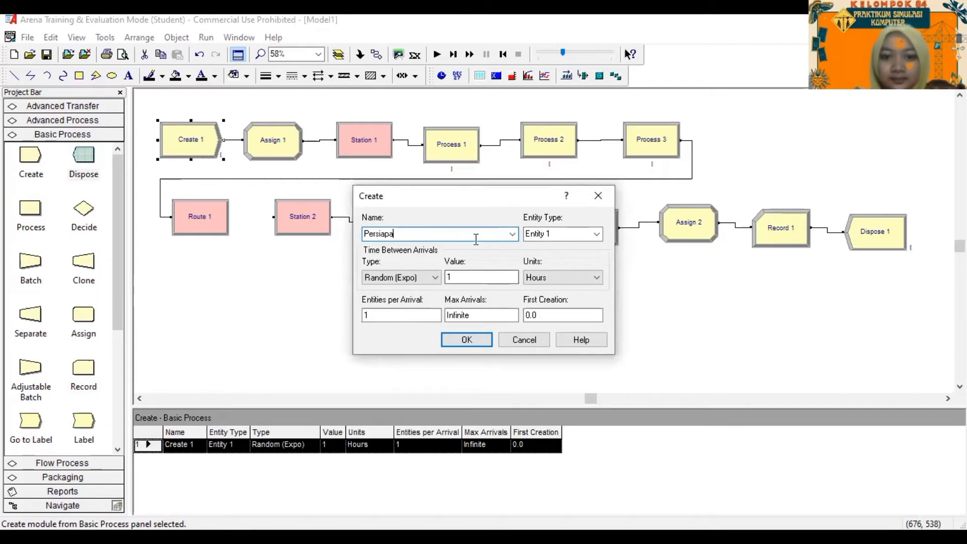
key("alt+Tab")
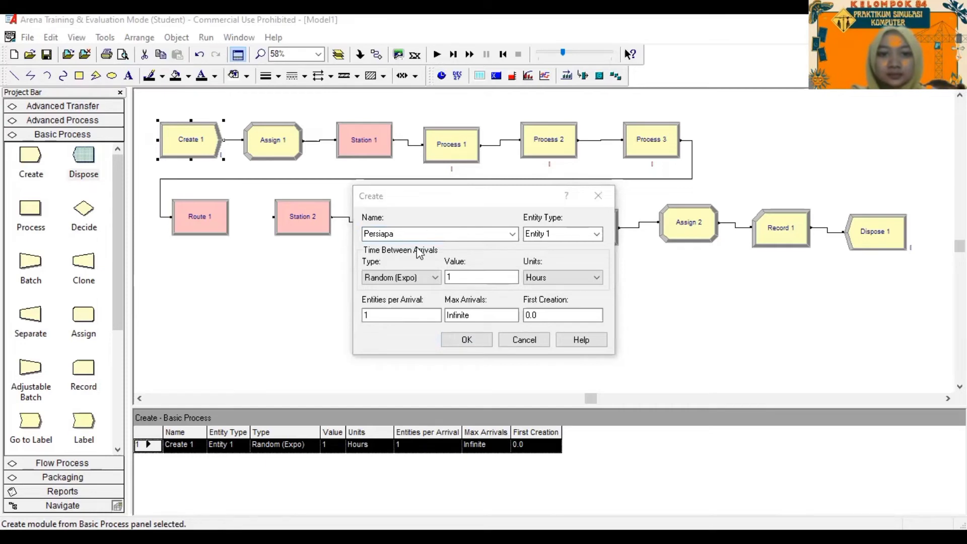
left_click(431, 234)
type("n")
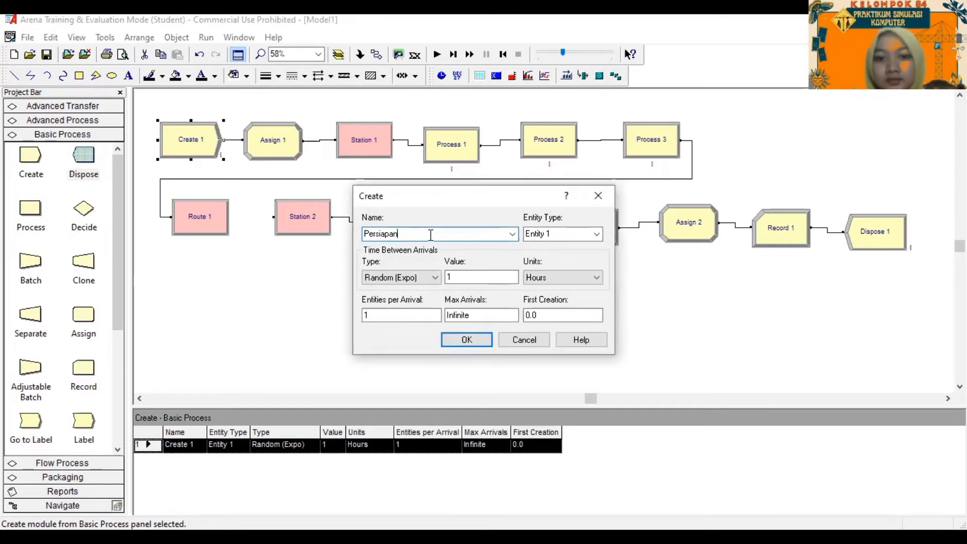
type(" bah")
type("an ")
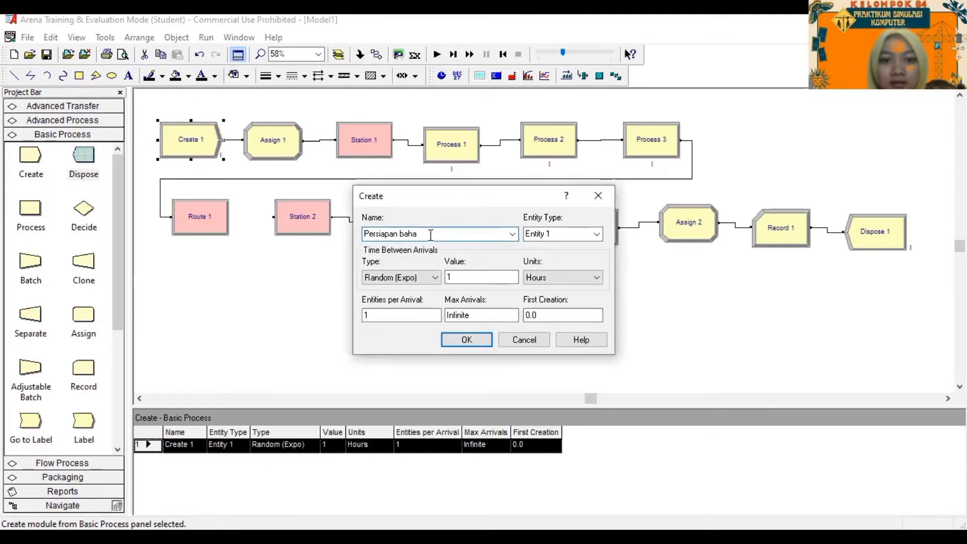
type("baku")
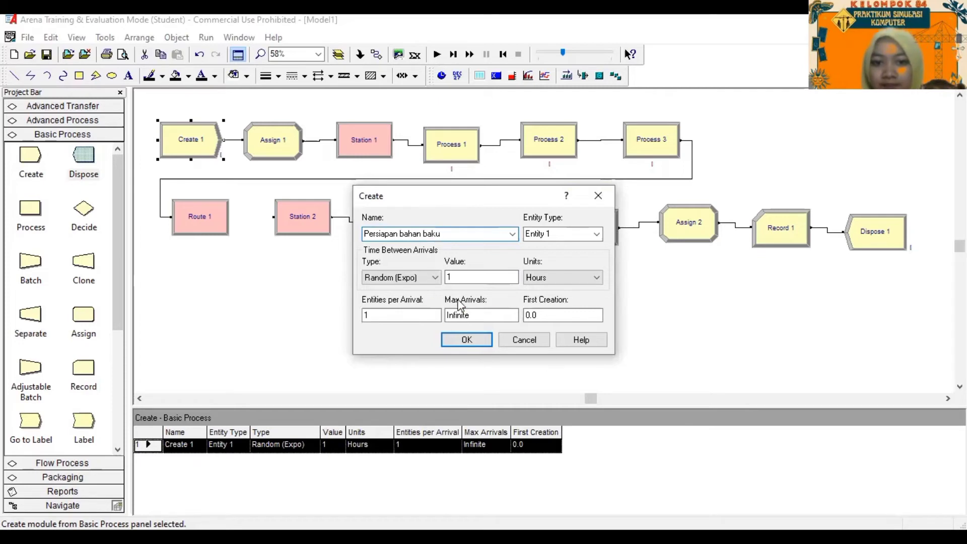
left_click(468, 340)
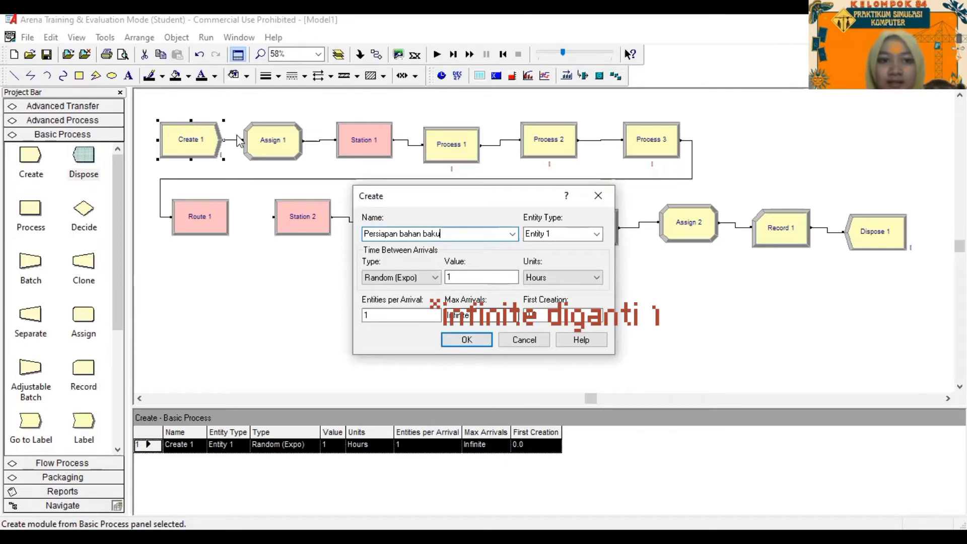
Add an Entity Type assignment with the entity type "mesin 1" to the Assign 1 module
left_click(267, 143)
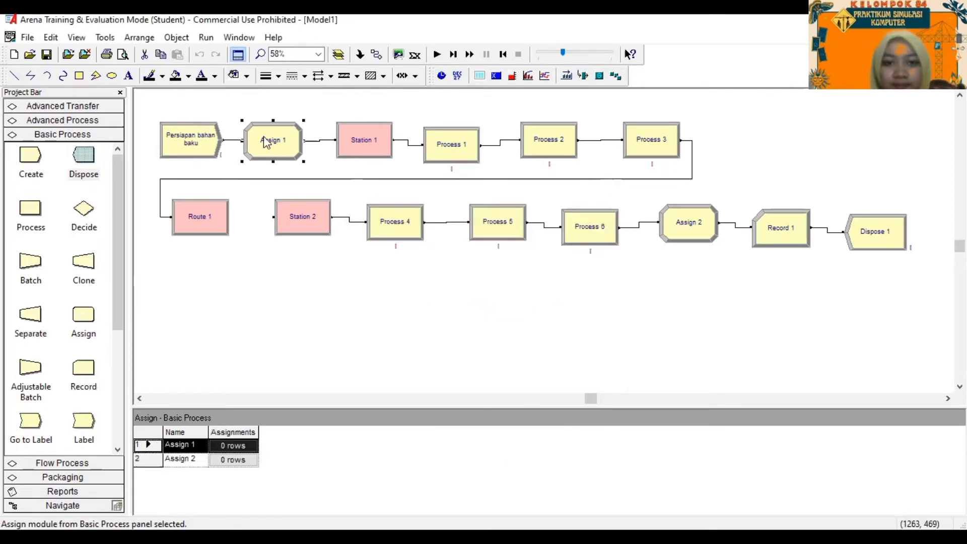
double_click(267, 143)
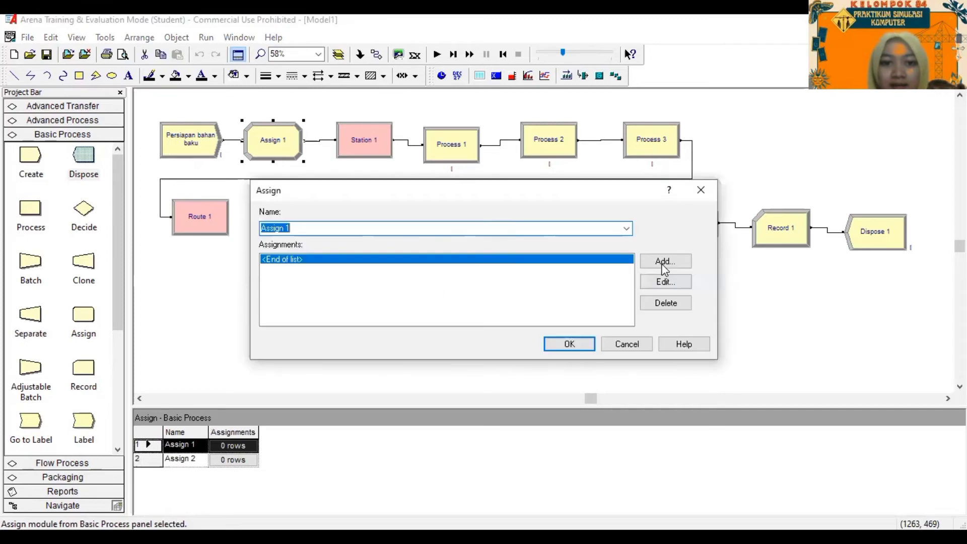
double_click(379, 315)
left_click(379, 307)
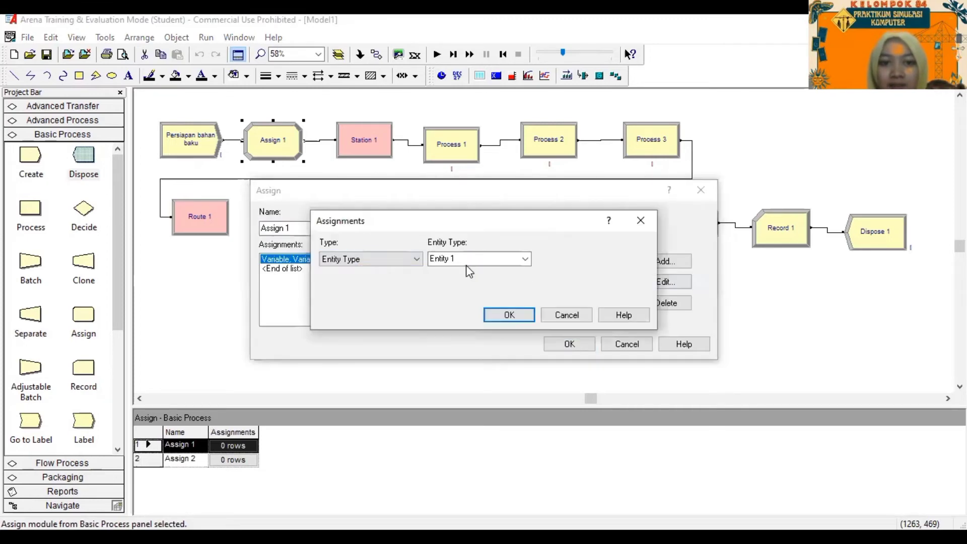
left_click(490, 257)
key("BackSpace")
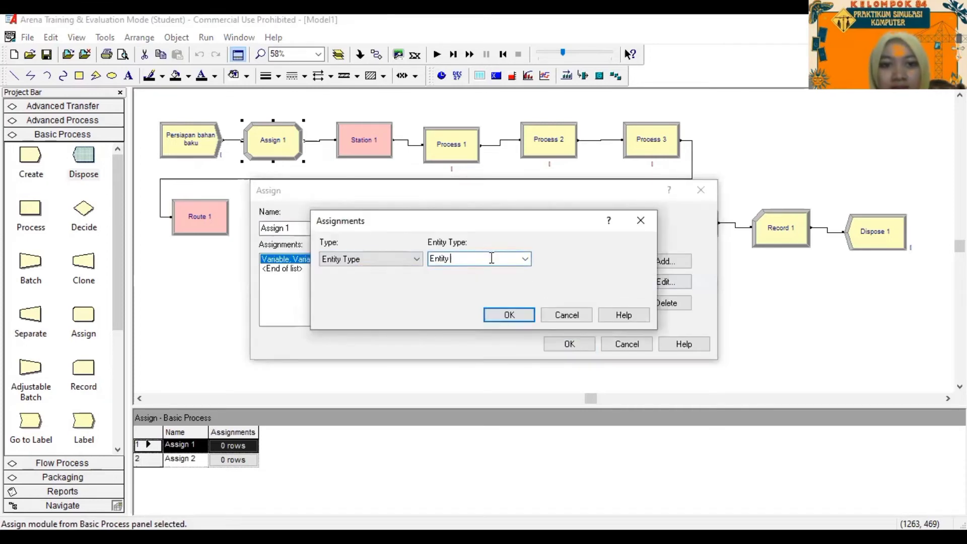
key("BackSpace")
key("BackSpace")
key("BackSpace")
key("BackSpace")
key("BackSpace")
key("BackSpace")
key("BackSpace")
type("mesi")
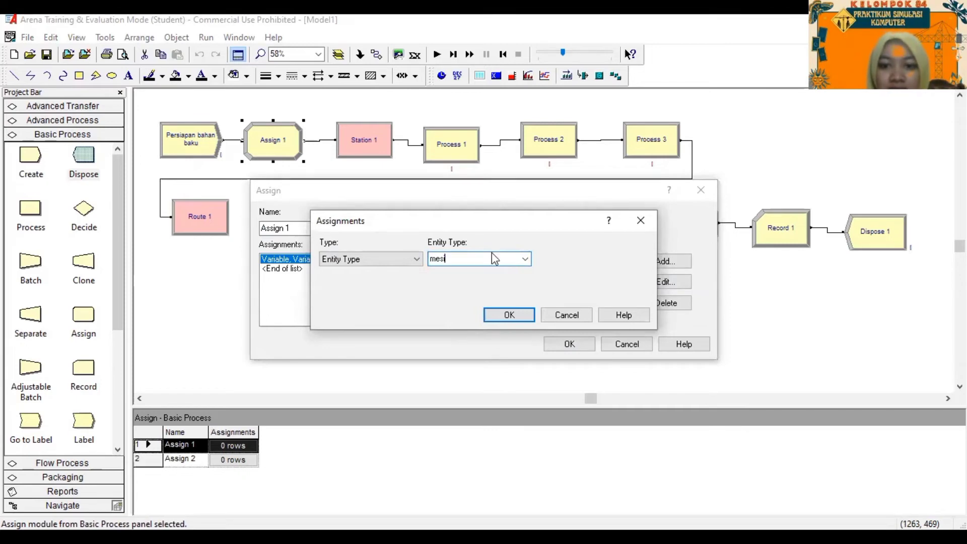
type("n")
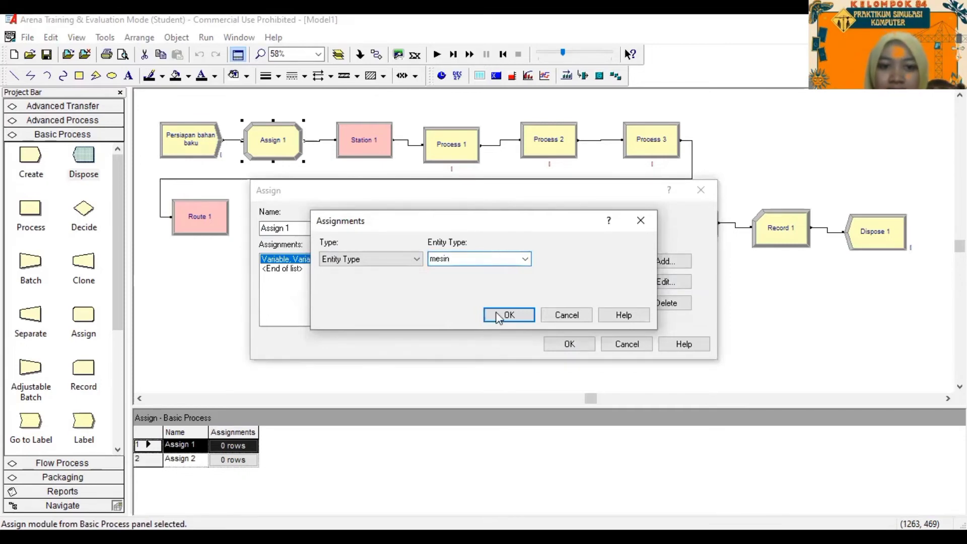
type(" 1")
left_click(508, 314)
Add a second assignment of type Entity Picture to the Assign 1 module, using Picture.Bike
left_click(650, 264)
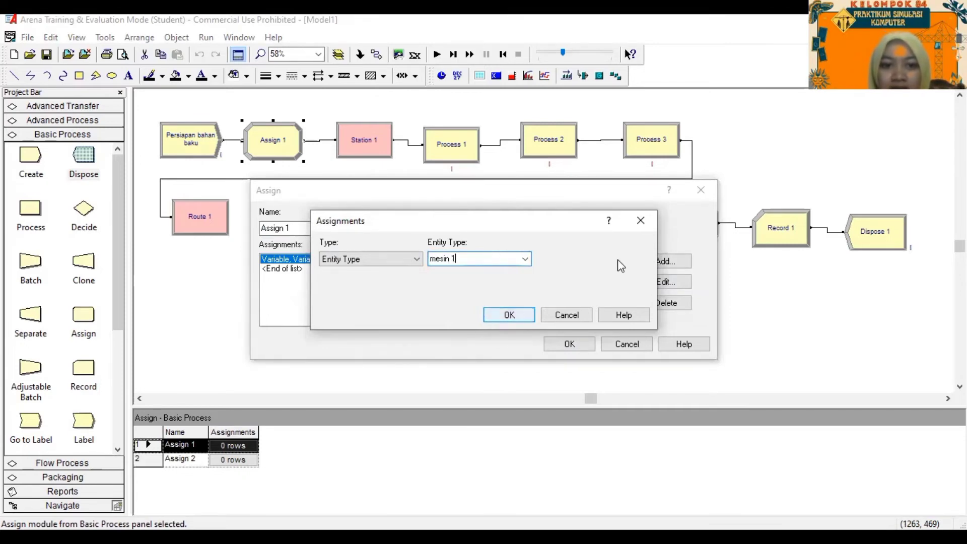
left_click(360, 261)
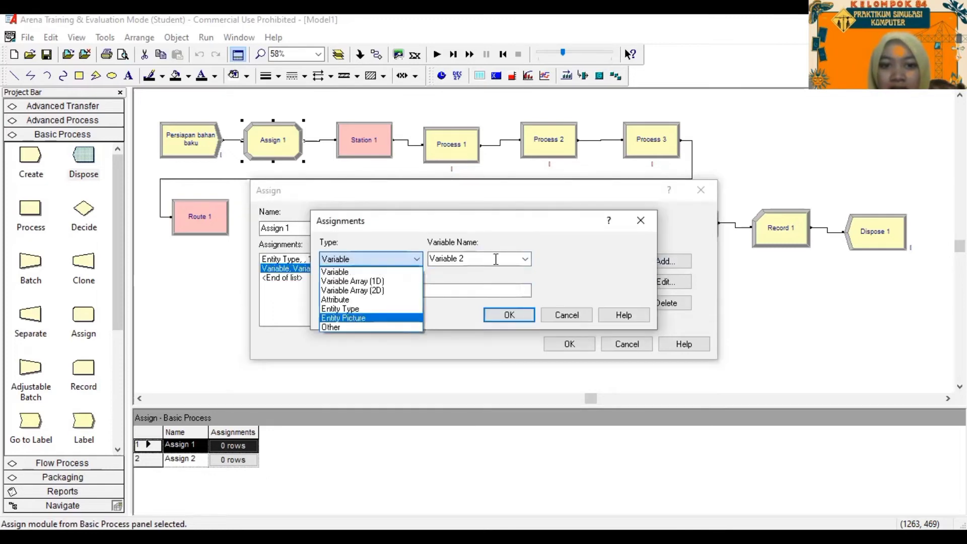
left_click(523, 258)
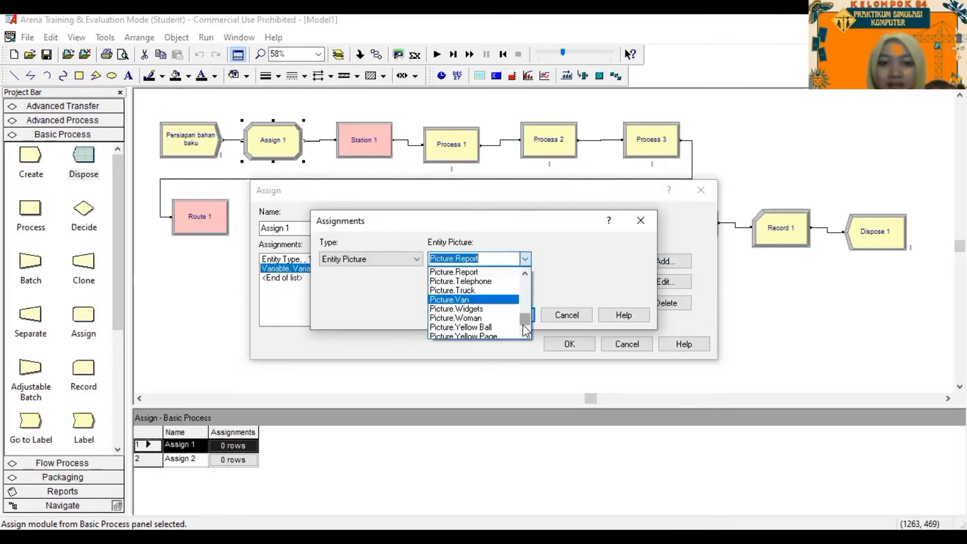
left_click_drag(524, 323, 475, 287)
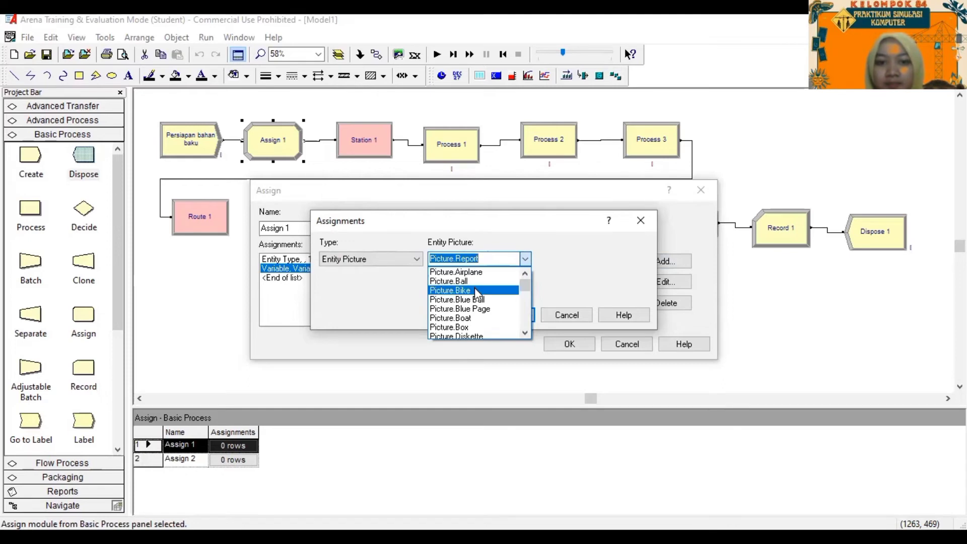
left_click(476, 291)
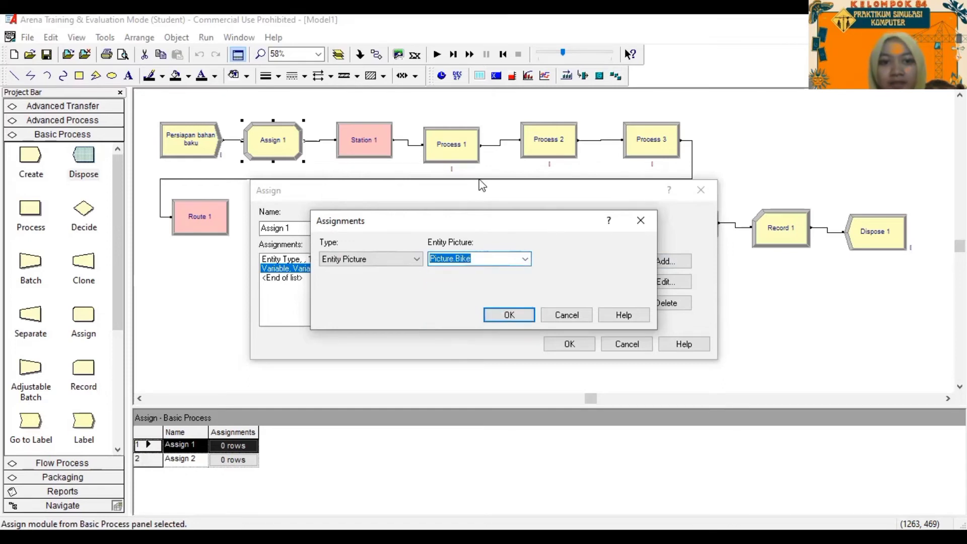
Rename the Station 1 module as "Stasiun pembibitan" with the station type Station
double_click(367, 143)
key("BackSpace")
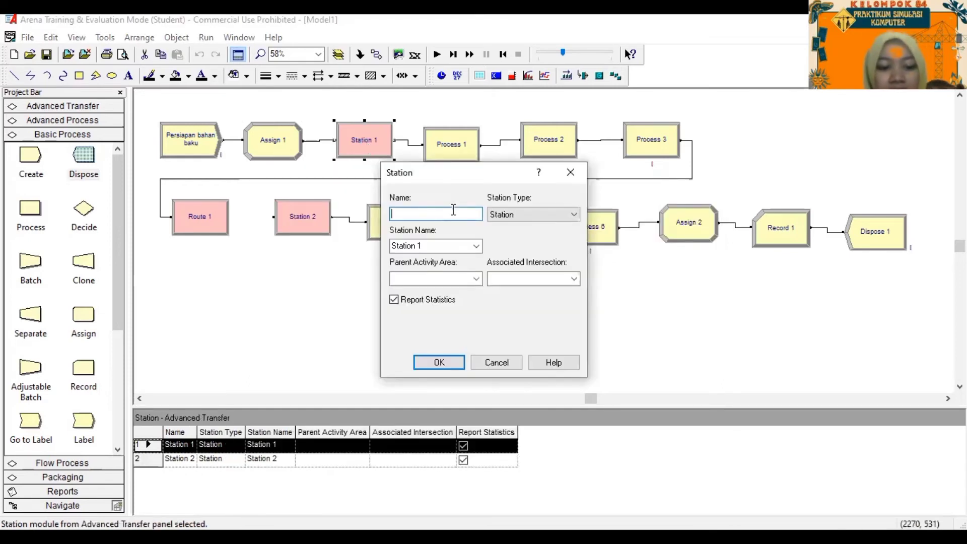
type("Stasiu")
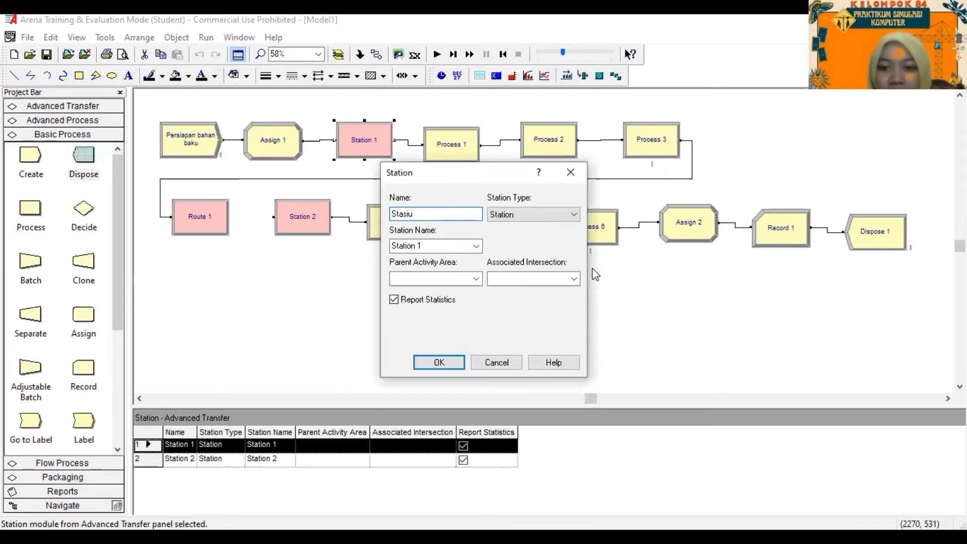
type("n p")
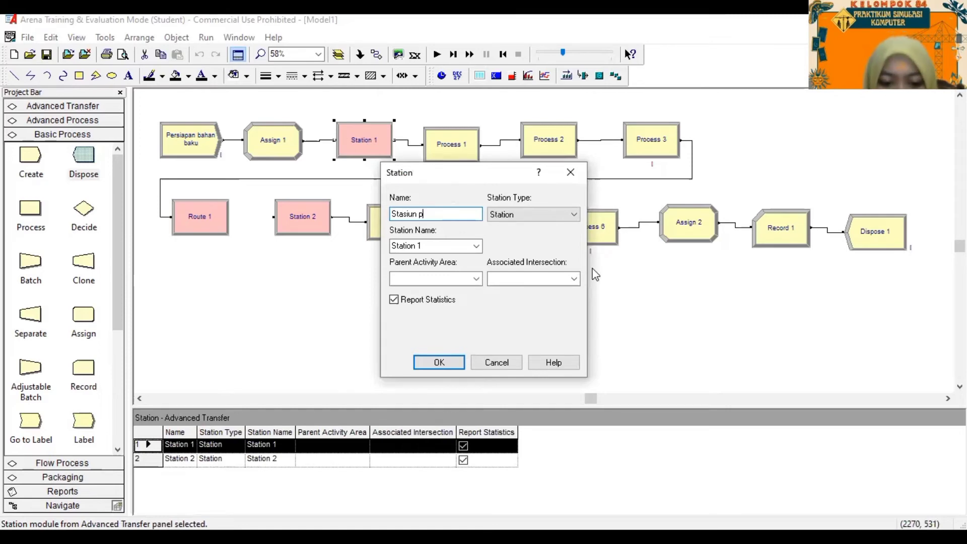
type("embibitan")
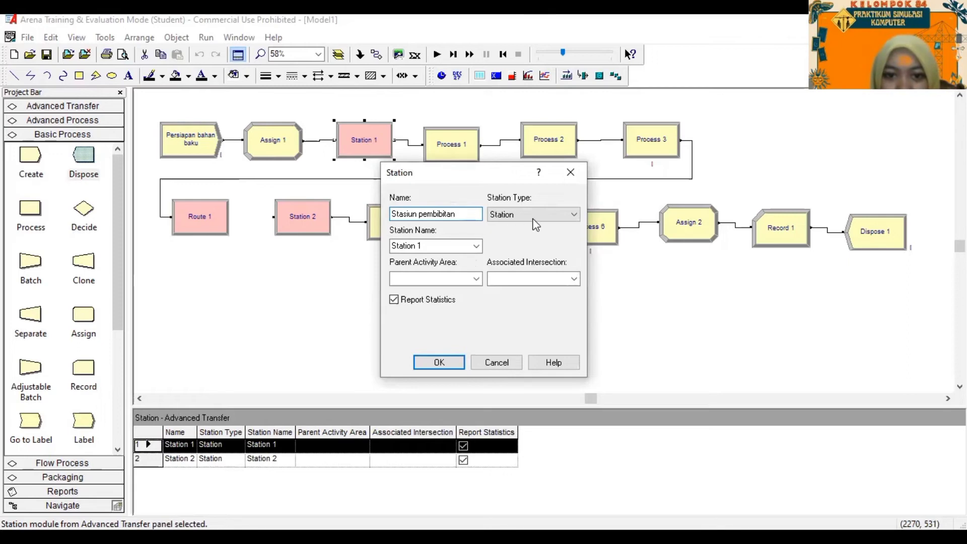
left_click(535, 224)
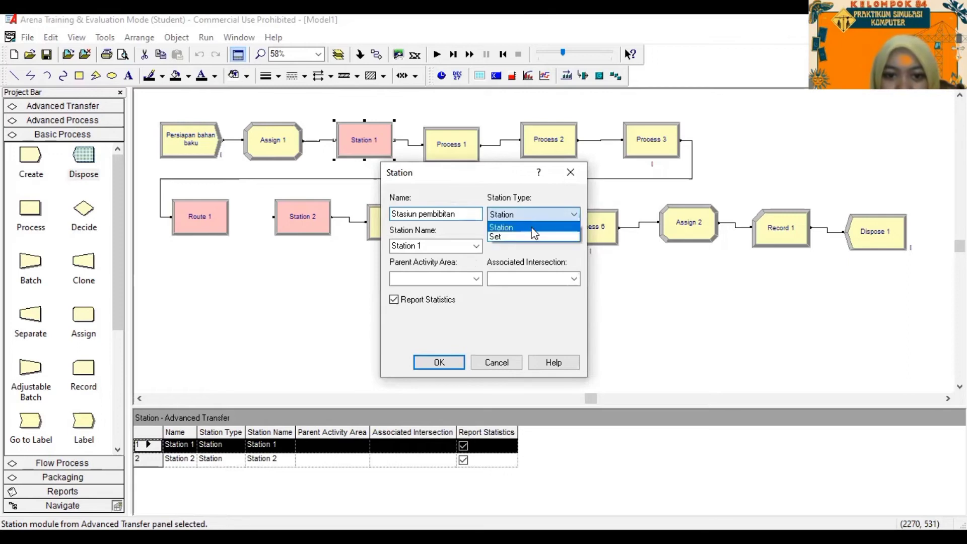
left_click(445, 283)
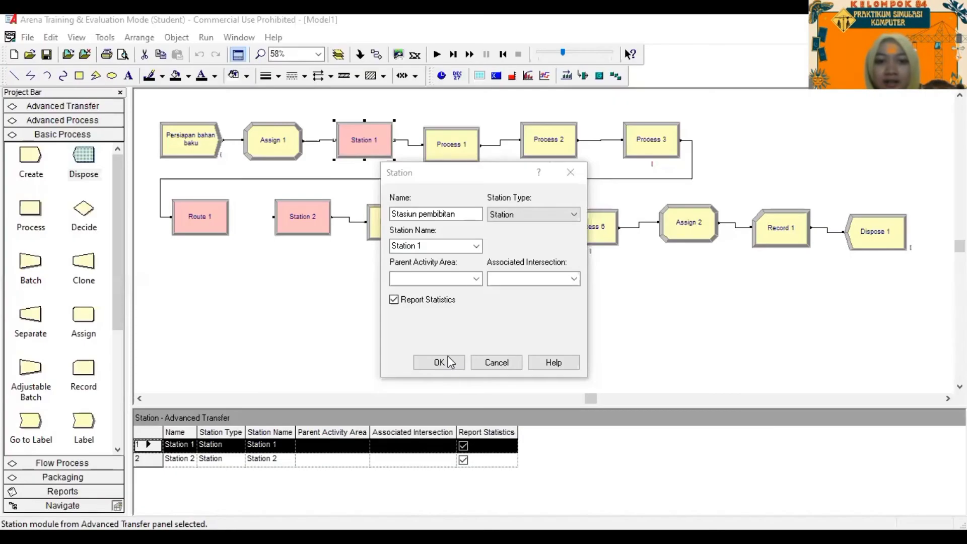
left_click(442, 361)
Switch to the Input Analyzer and create a new document for the Process 1 delay data
left_click(448, 141)
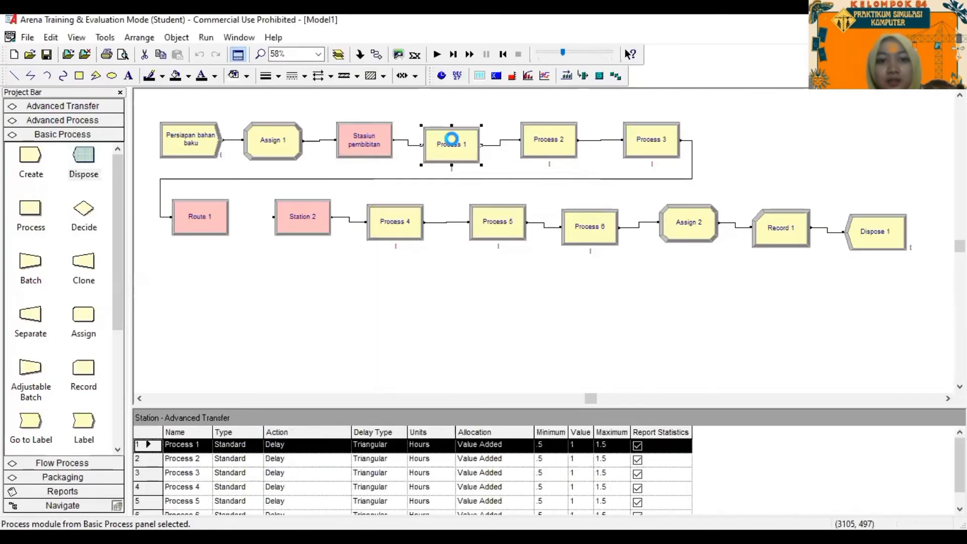
double_click(457, 160)
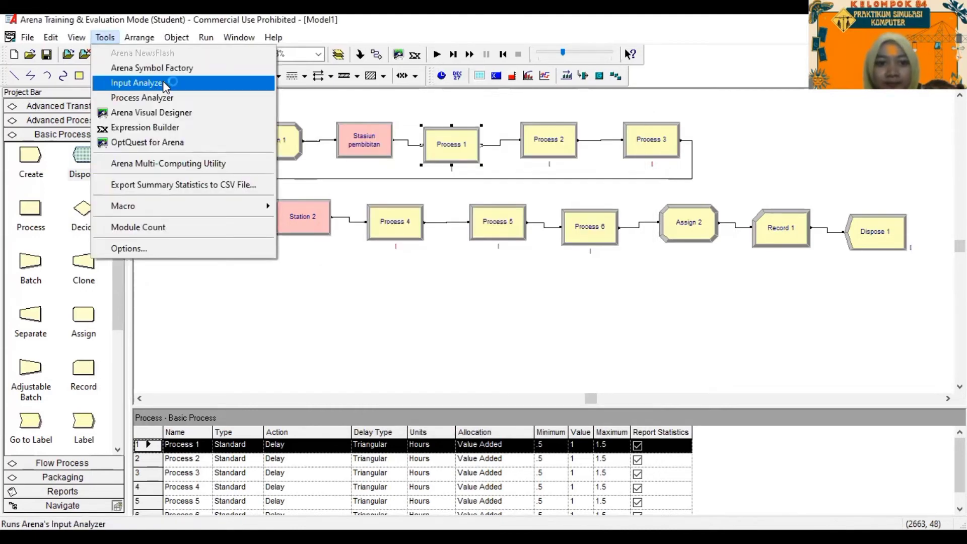
left_click(166, 85)
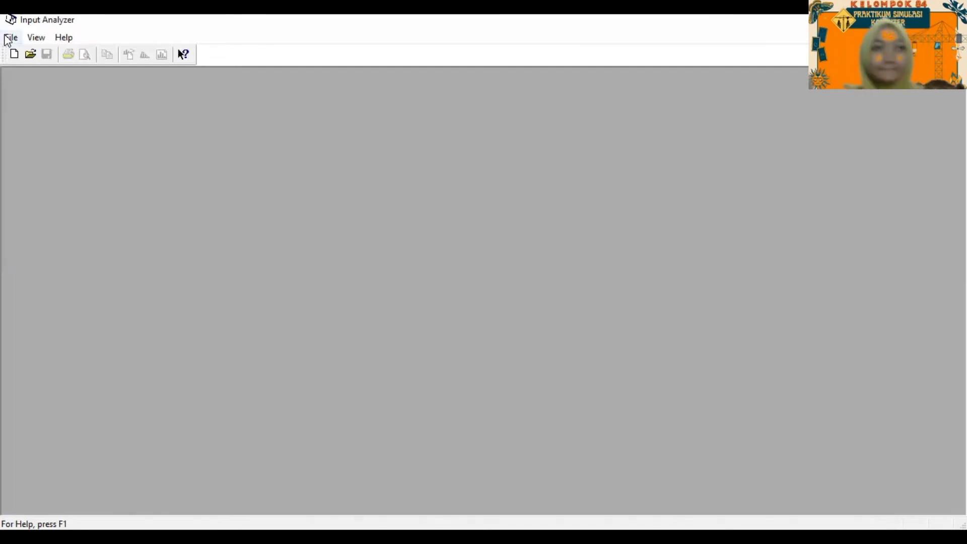
left_click(9, 38)
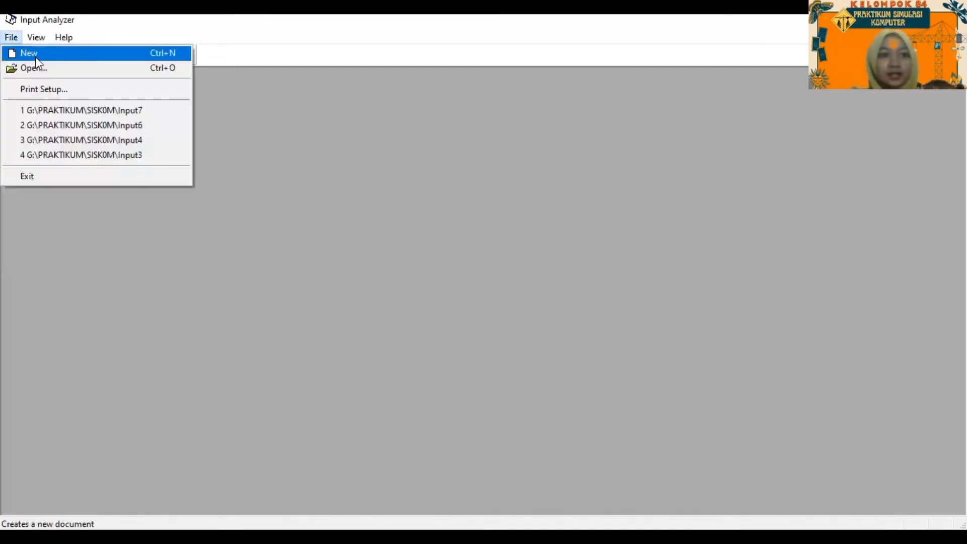
left_click(31, 54)
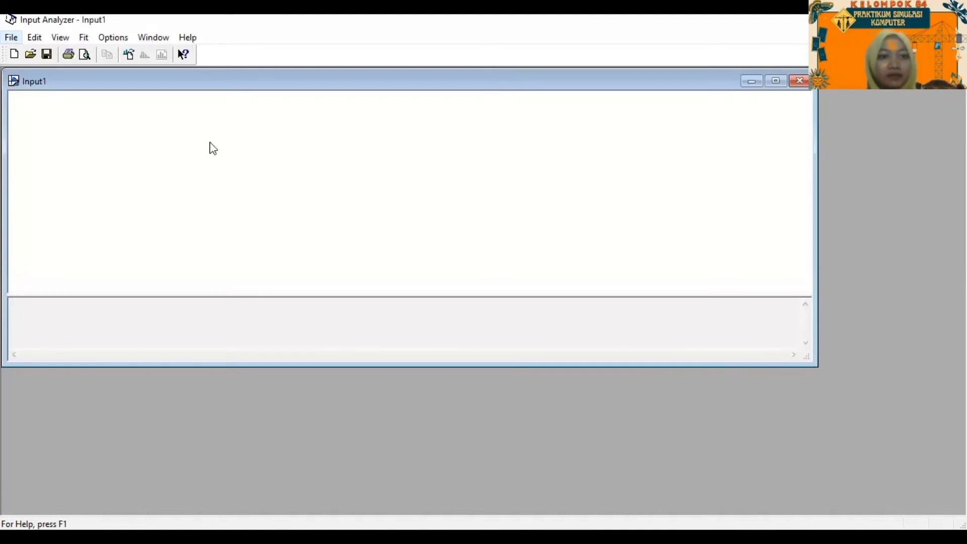
Load the process time data from the "proses produksi yakult" folder into the new Input1 document
key("ctrl+o")
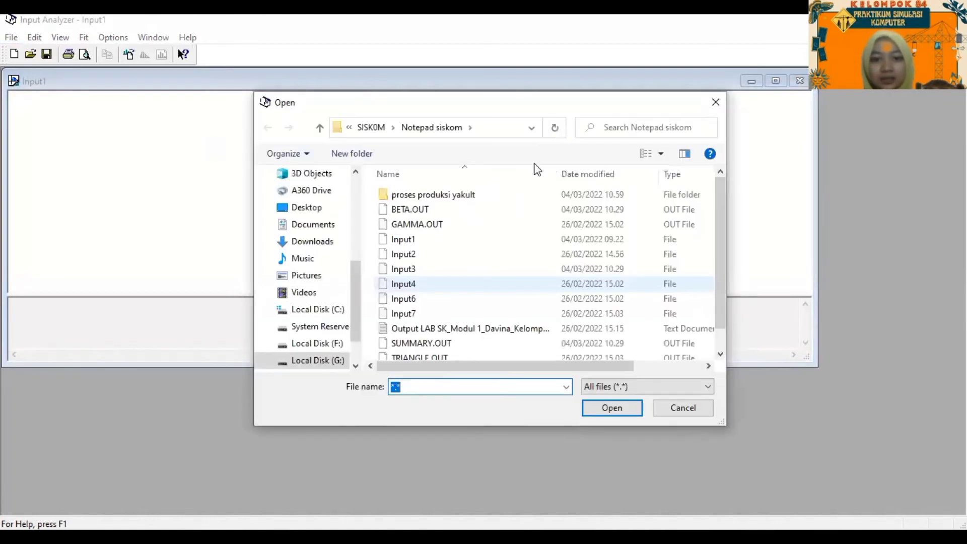
double_click(518, 194)
left_click(587, 406)
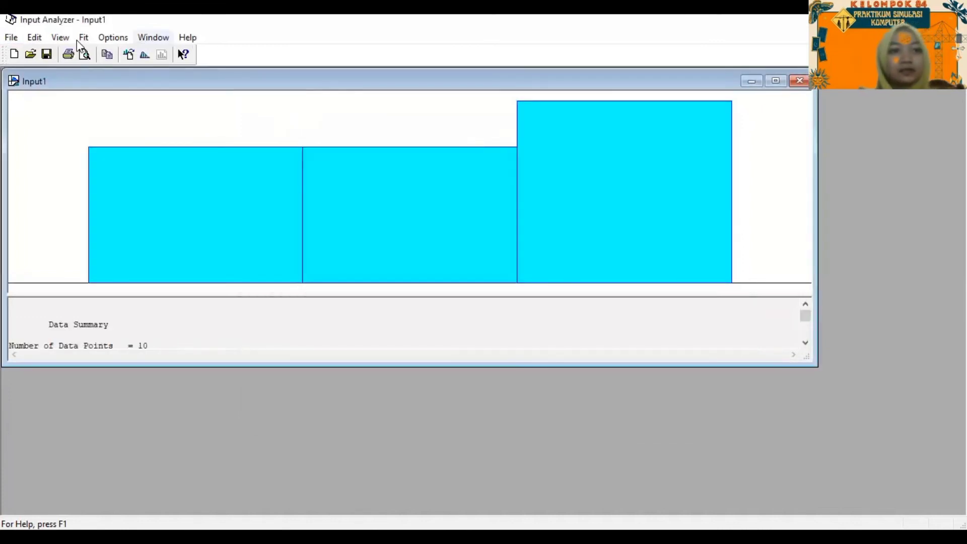
Fit all distributions to the loaded data and copy the best-fit expression from the distribution summary
left_click(84, 37)
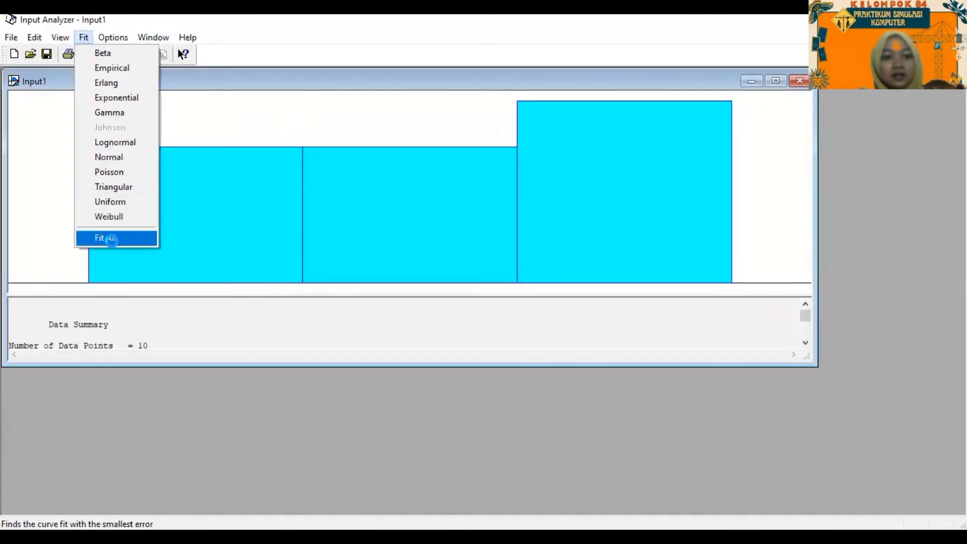
left_click(111, 239)
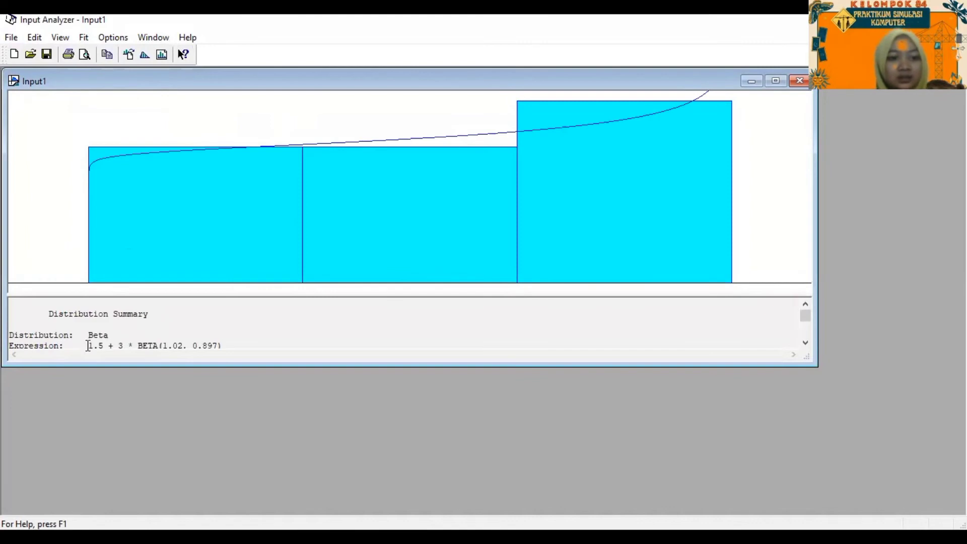
left_click(227, 340)
left_click_drag(224, 324, 87, 319)
key("ctrl+c")
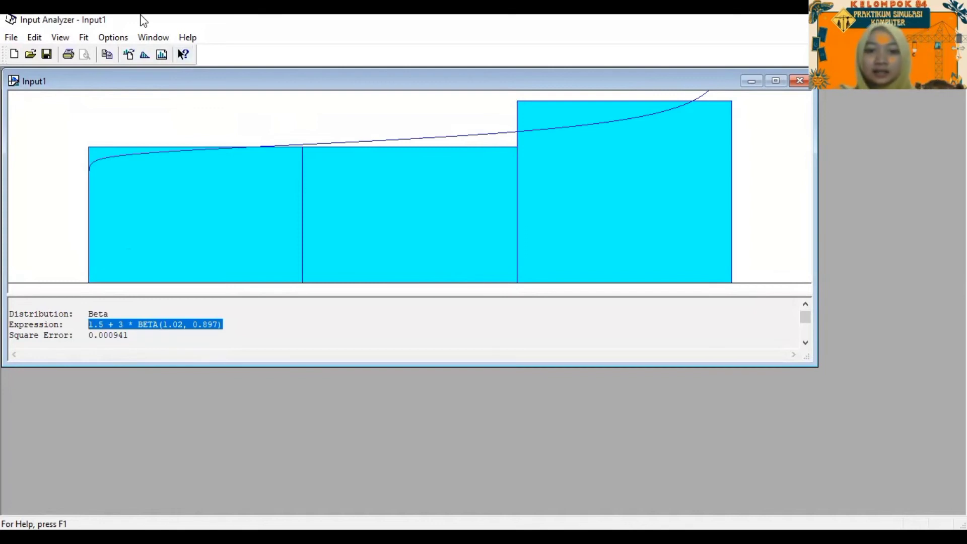
Switch back to the Arena model and rename the Process 1 module as "proses pembibitan"
key("alt+Tab")
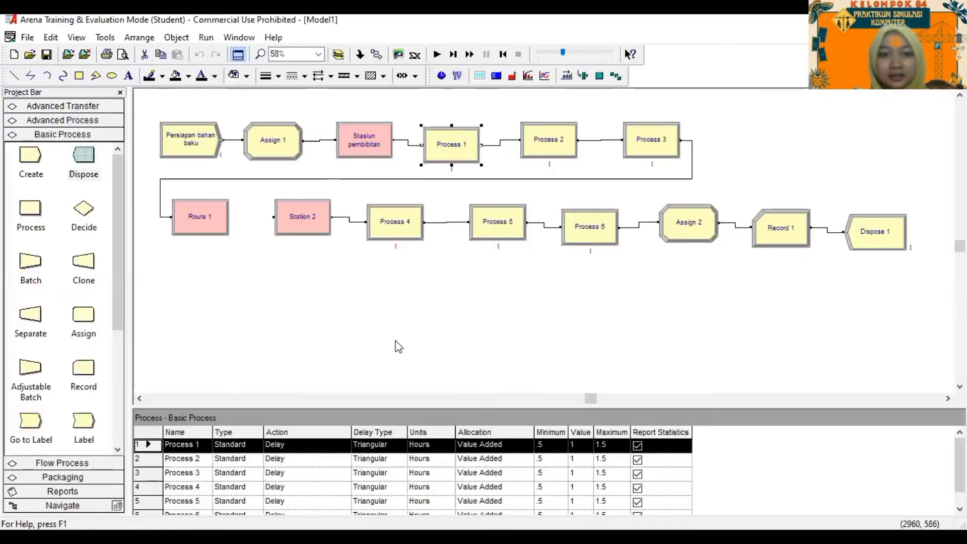
double_click(436, 156)
key("BackSpace")
type("p")
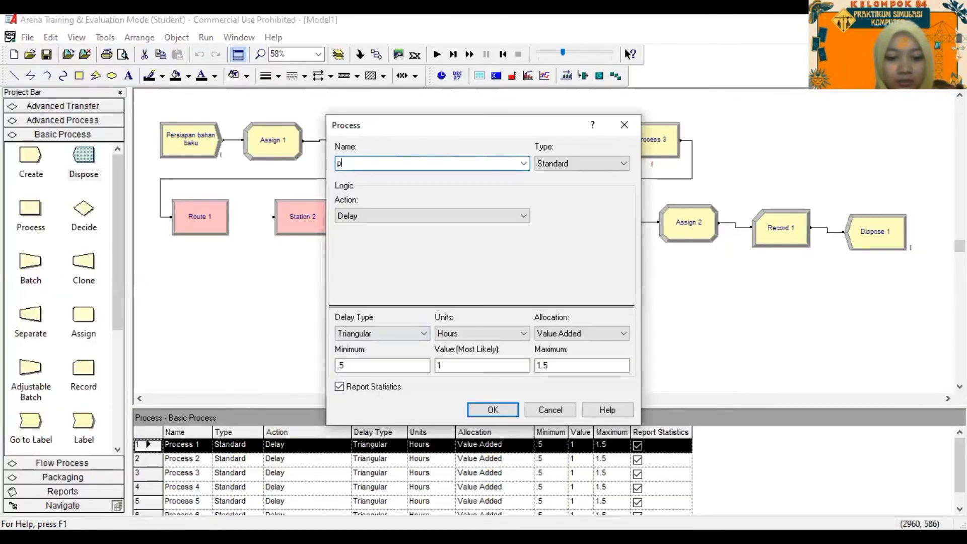
type("ro")
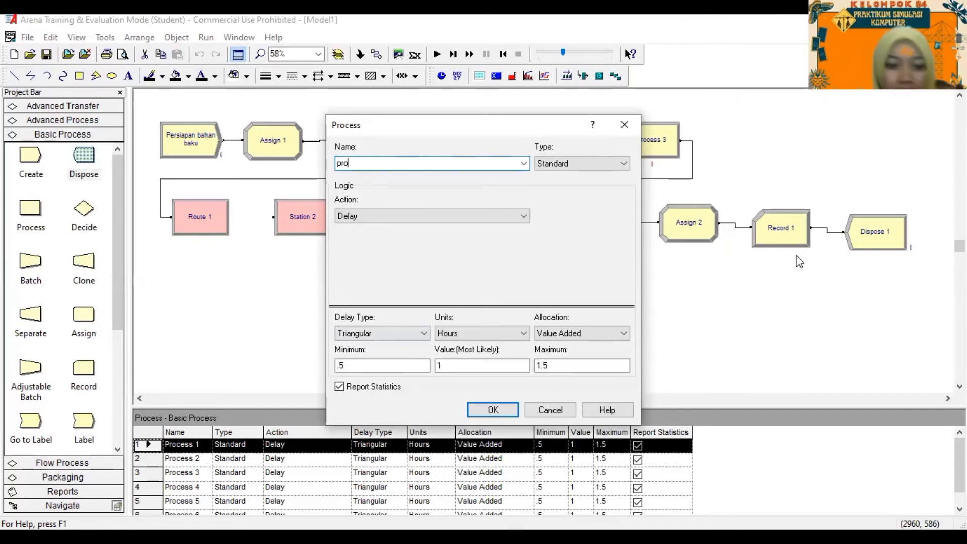
type("ses pembi")
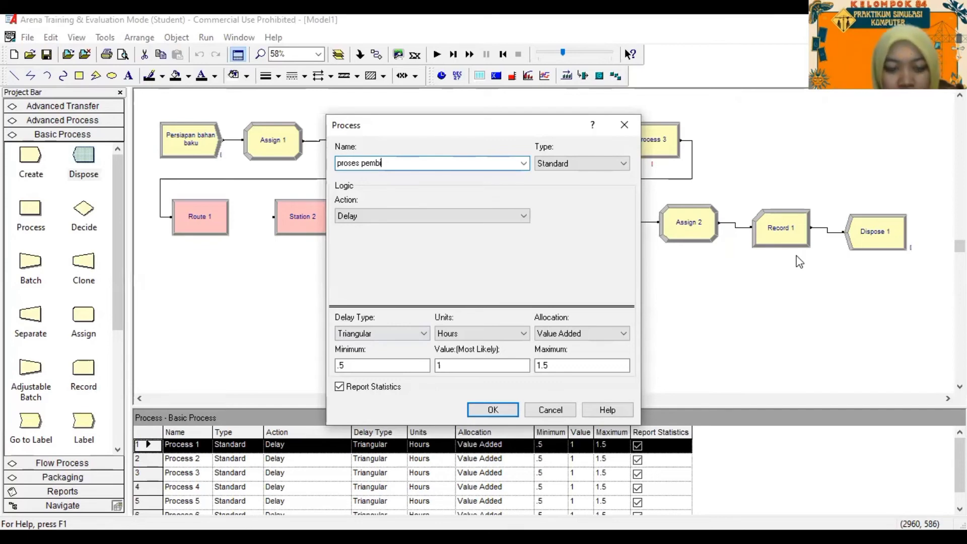
type("bitan")
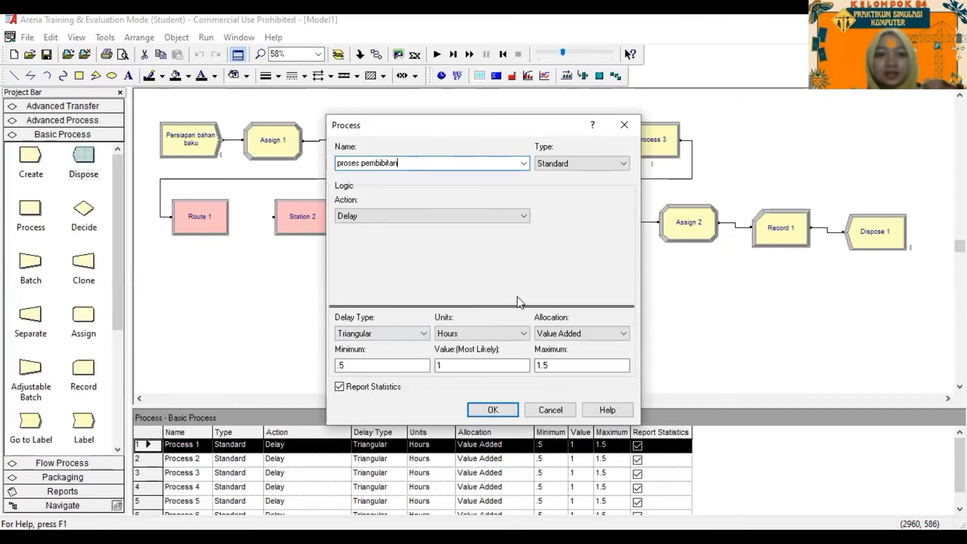
Set the process's delay type to Expression, its units to Minutes and its expression to 1.5 + 3 * BETA(1.02, 0.897)
left_click(390, 337)
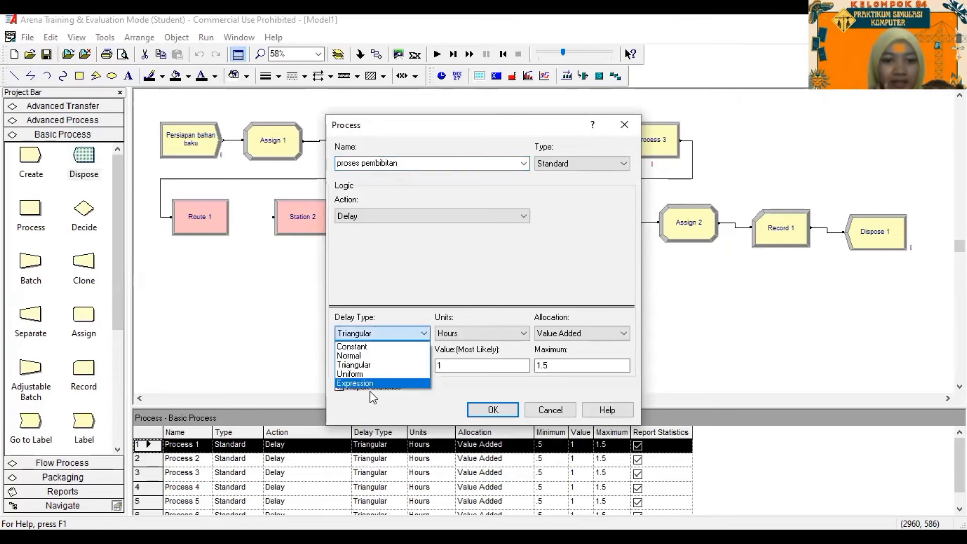
left_click(371, 383)
left_click(492, 331)
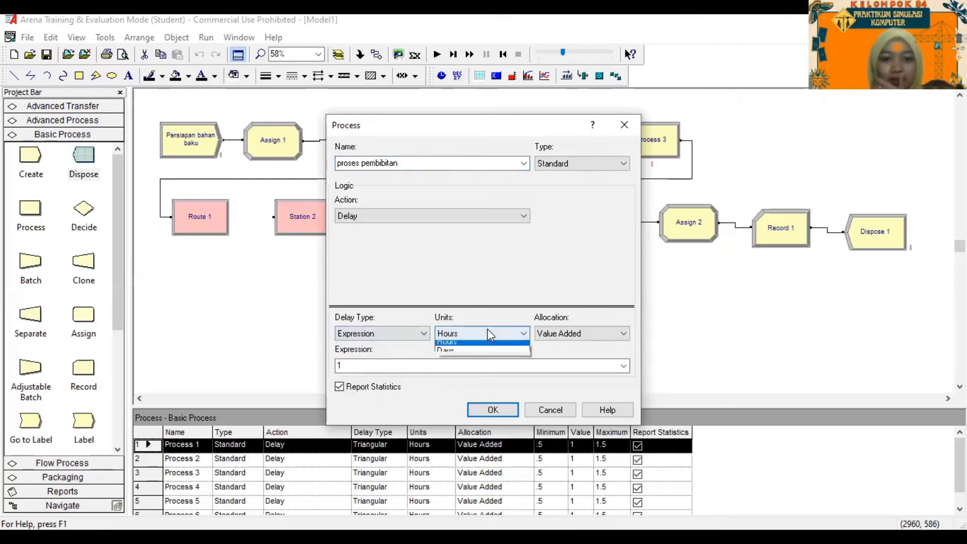
double_click(412, 365)
key("ctrl+v")
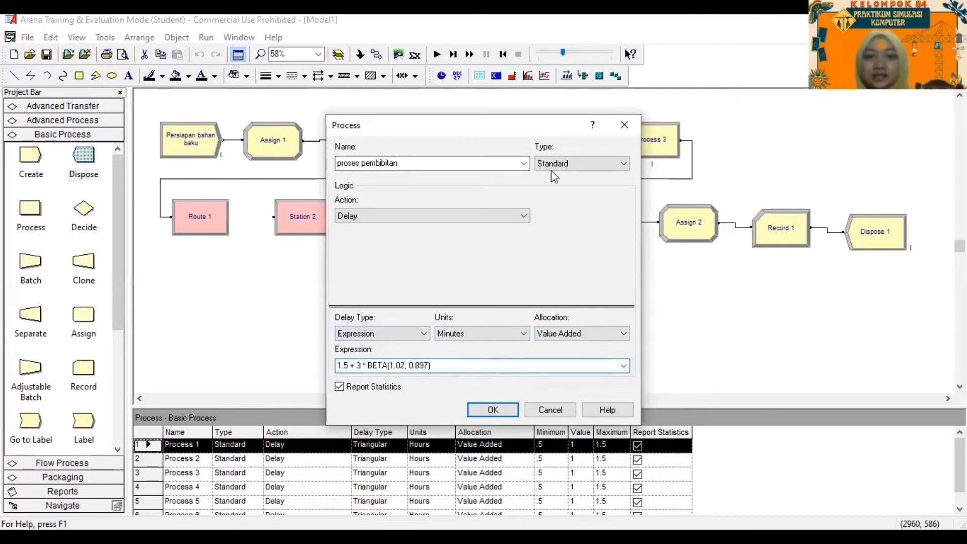
Confirm the "proses pembibitan" process settings and rename the Route 1 module as "menuju stasiun 2"
key("Return")
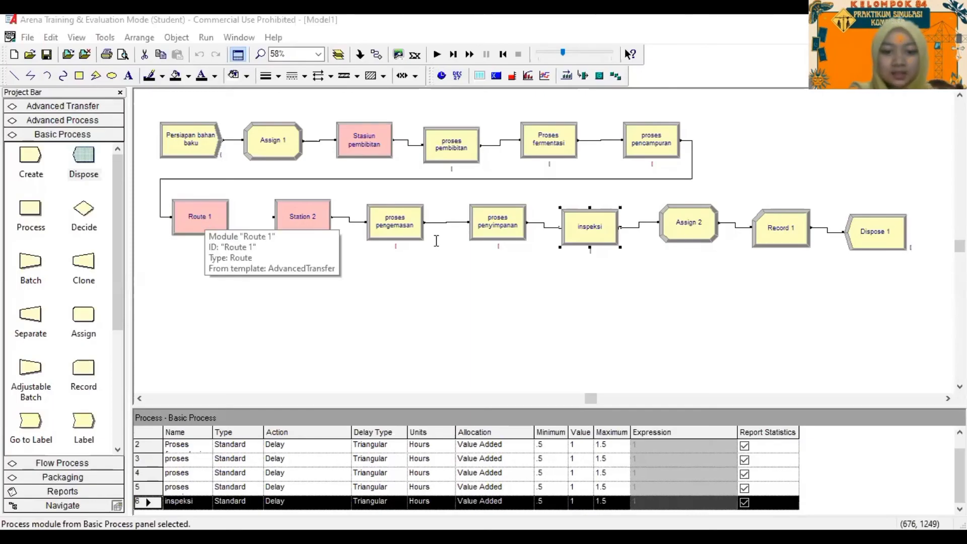
double_click(204, 220)
type("me")
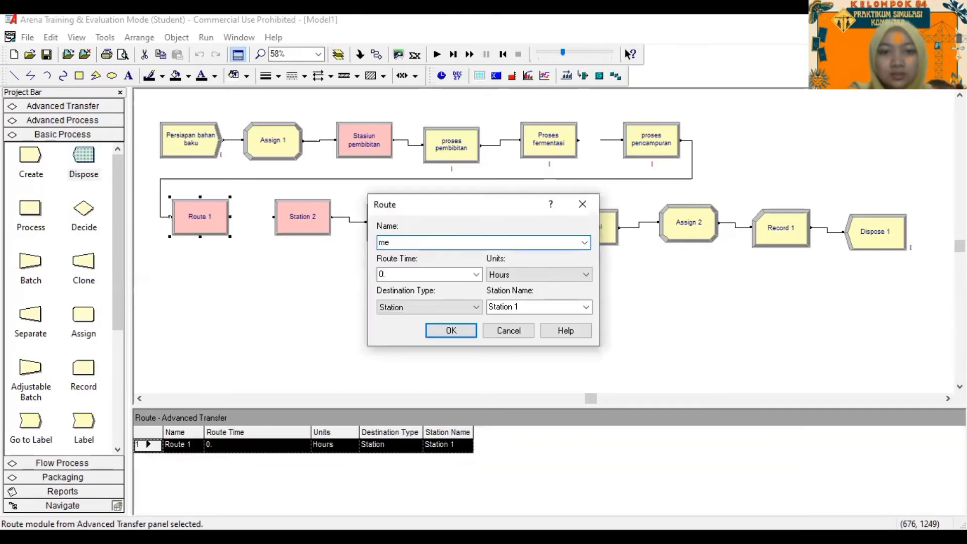
type("nuj")
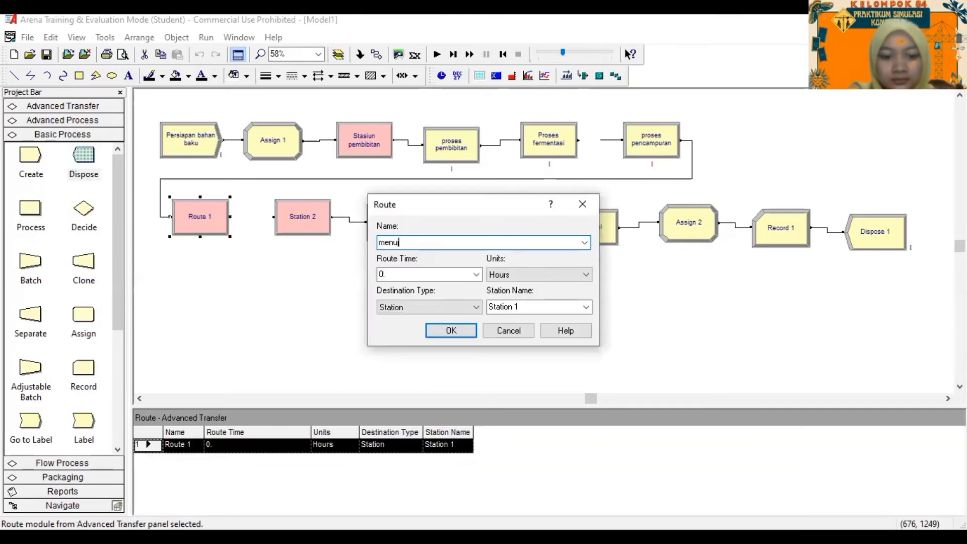
type("u stasiu")
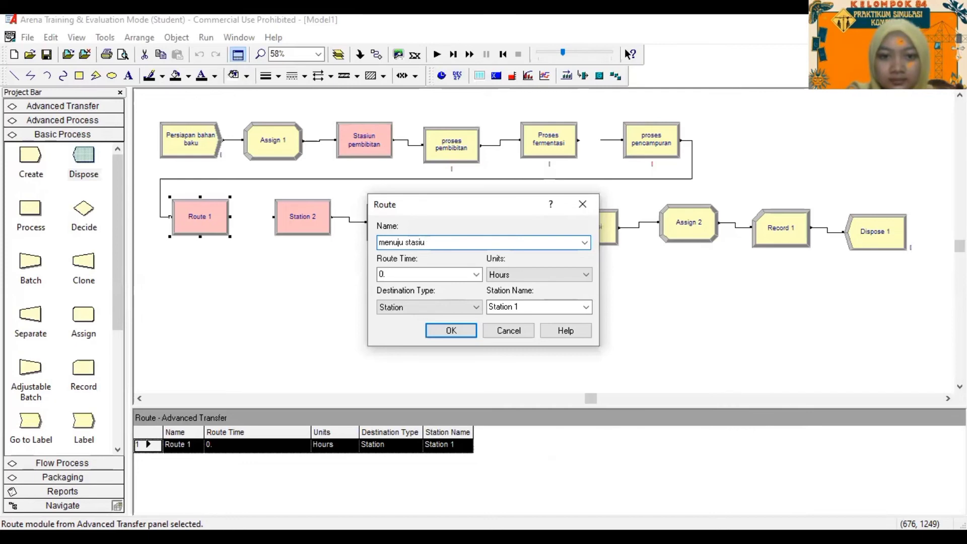
type("n 2")
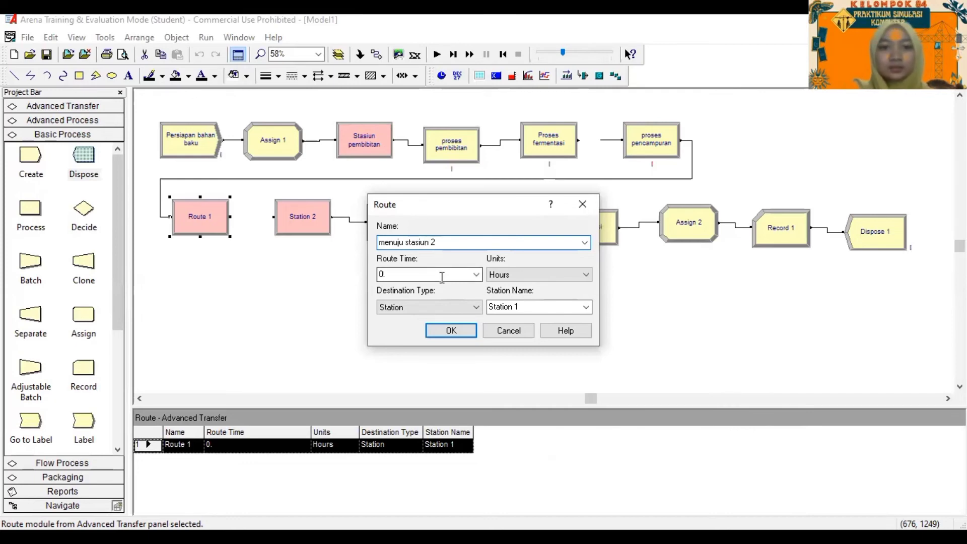
Set the route time of "menuju stasiun 2" to 1 and open its time units for editing
double_click(442, 277)
type("1")
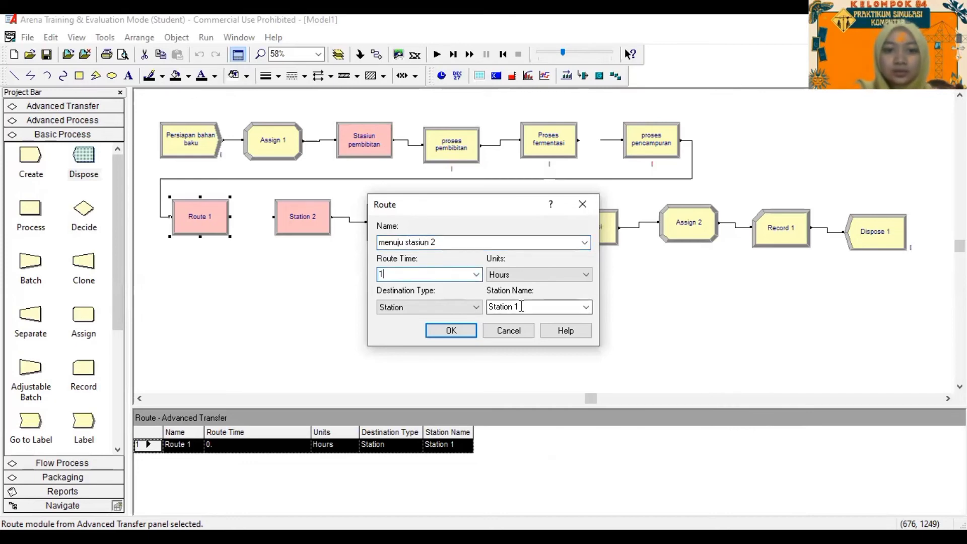
left_click(585, 307)
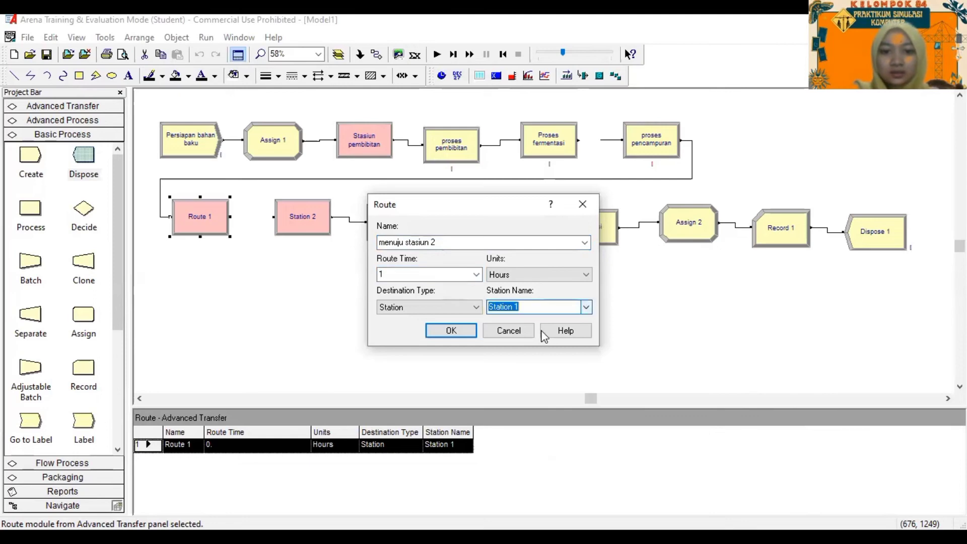
left_click(575, 265)
left_click(573, 274)
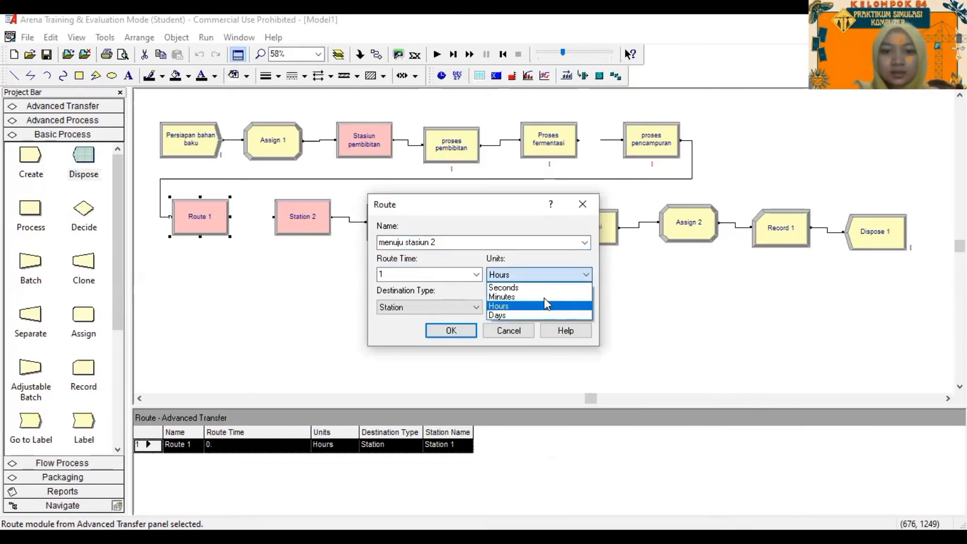
Rename the Station 2 module as "stasiun pengemasan", keeping Station 2 as its station name
double_click(304, 221)
key("BackSpace")
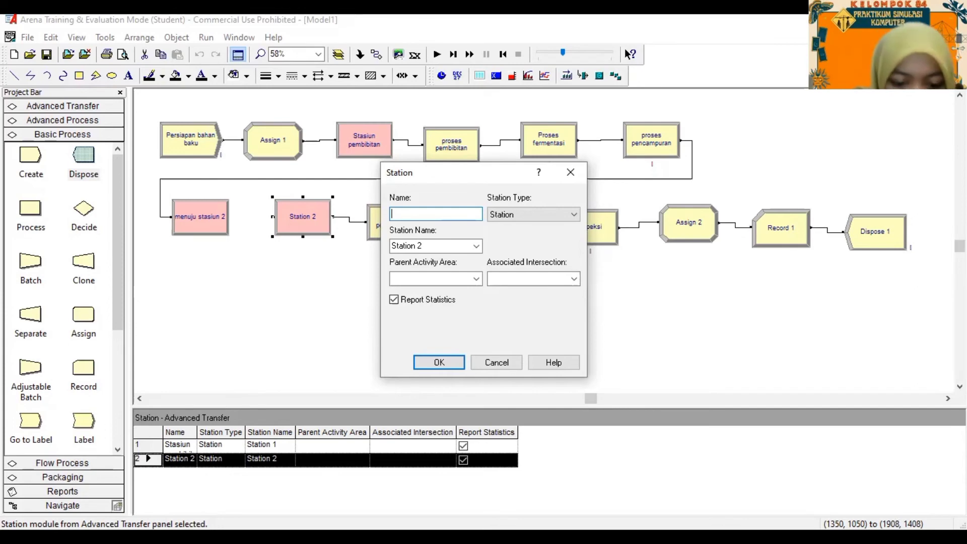
type("stasiu")
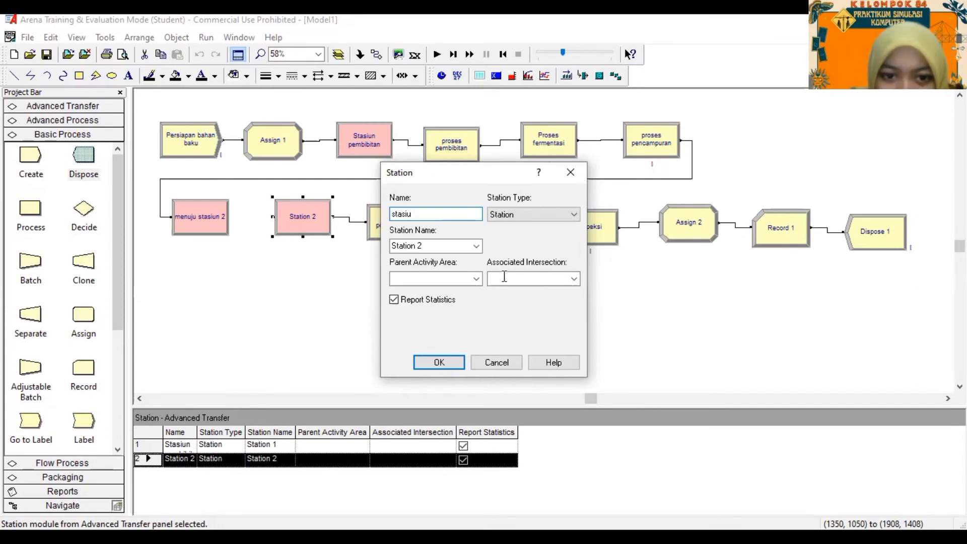
type("n pe")
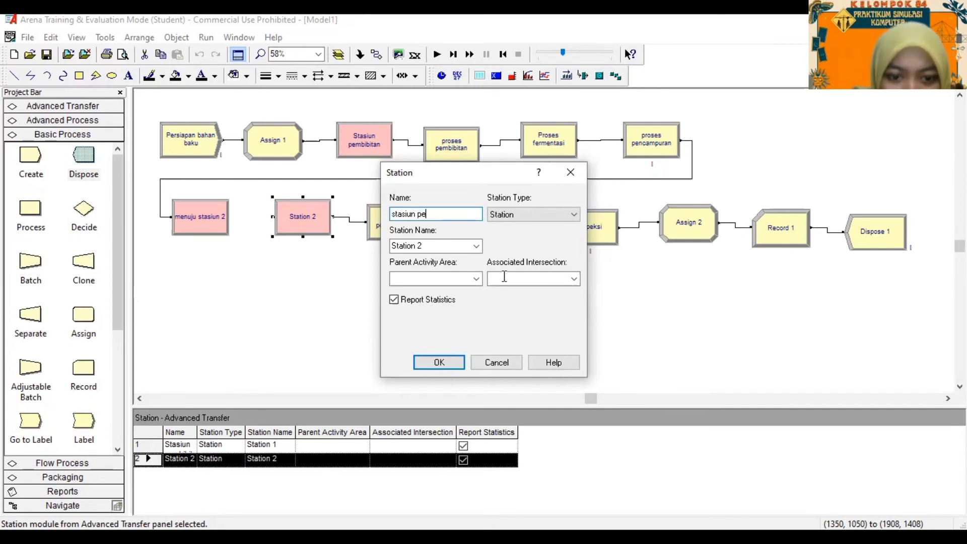
type("ngemasa")
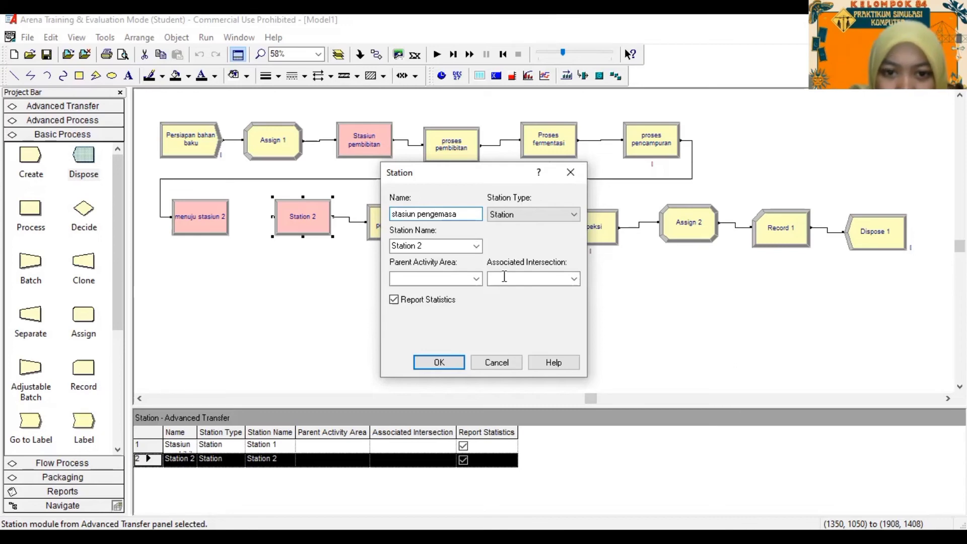
type("n")
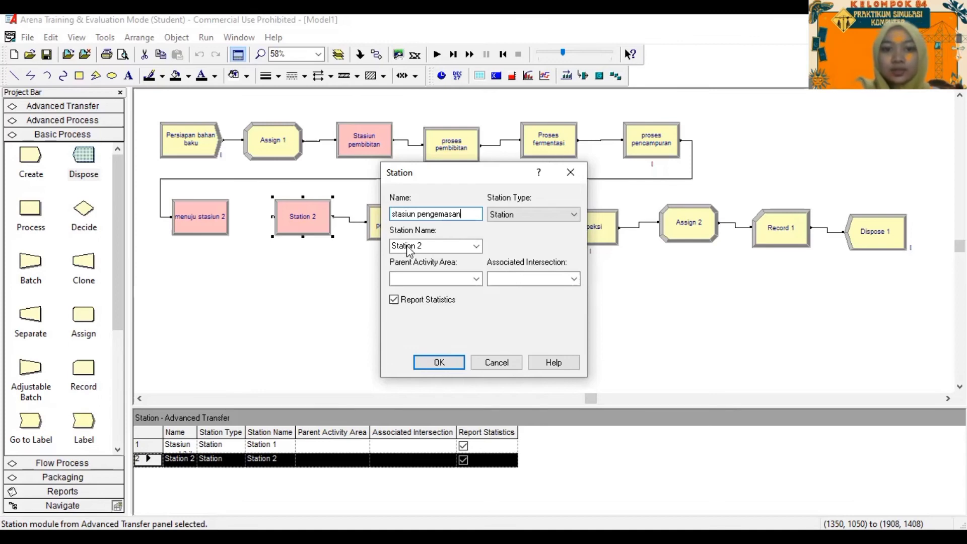
key("Return")
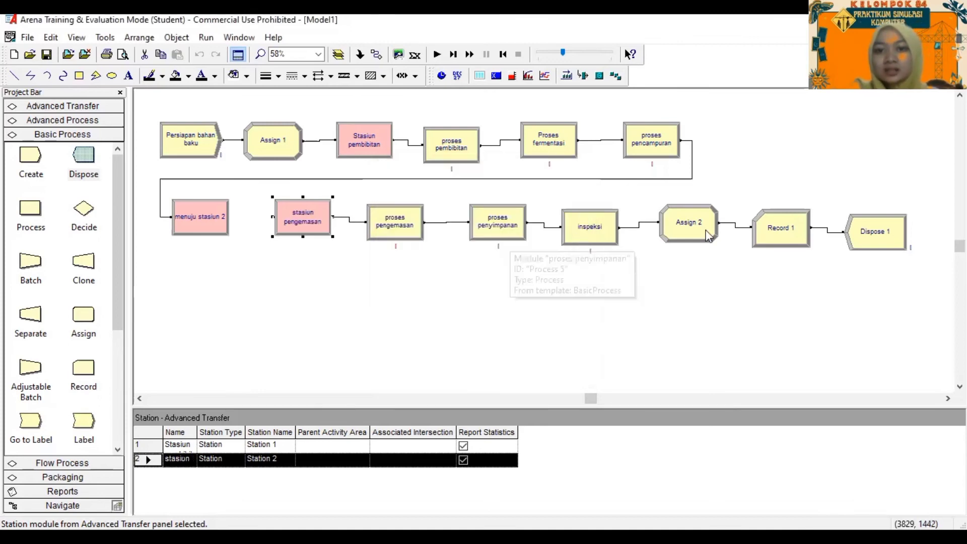
Add an Entity Picture assignment with Picture.Van to the Assign 2 module
double_click(659, 262)
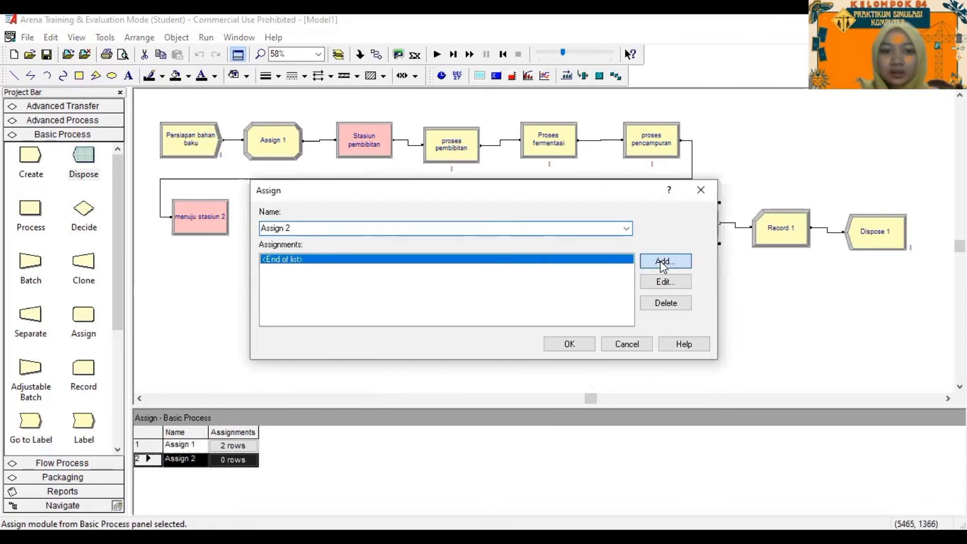
left_click(665, 261)
left_click(417, 259)
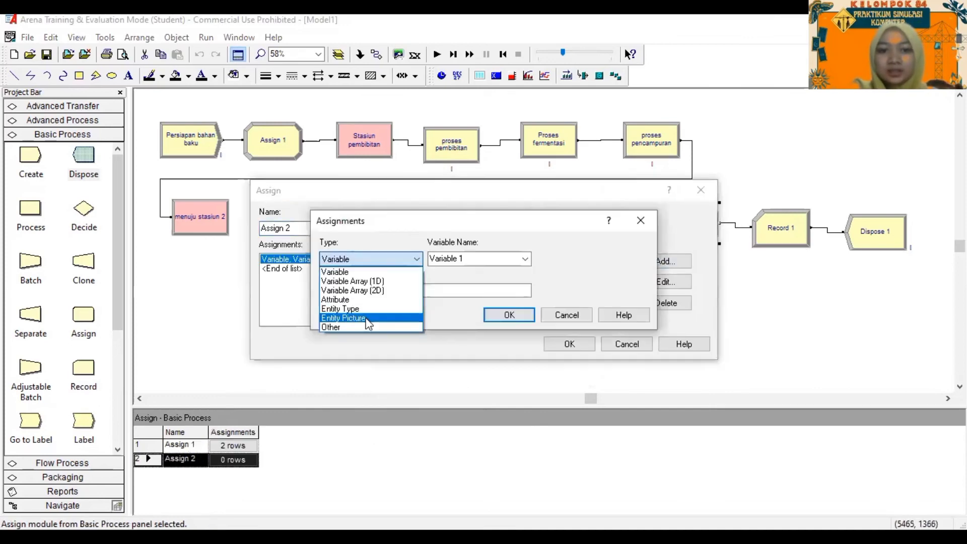
left_click(365, 319)
left_click(524, 260)
scroll(512, 297, "up", 1)
left_click(513, 298)
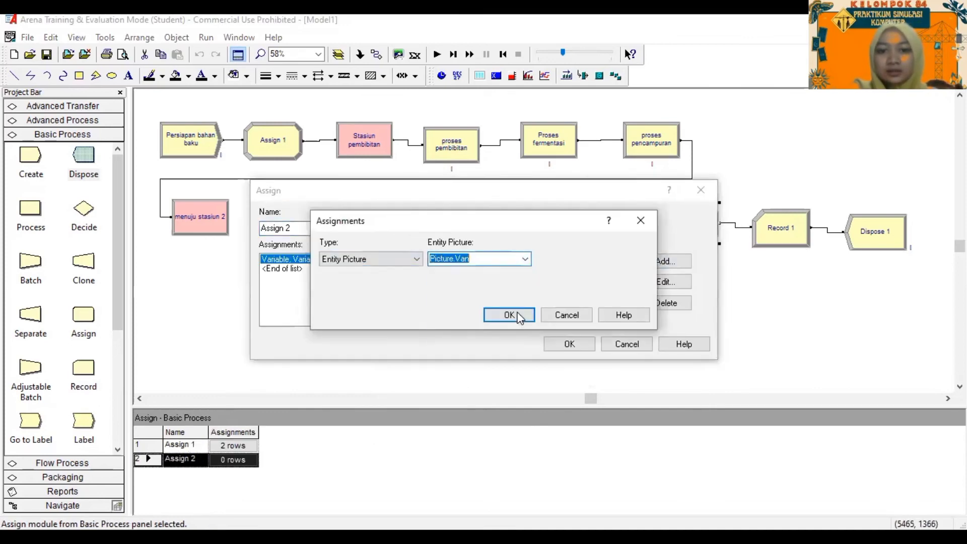
key("Return")
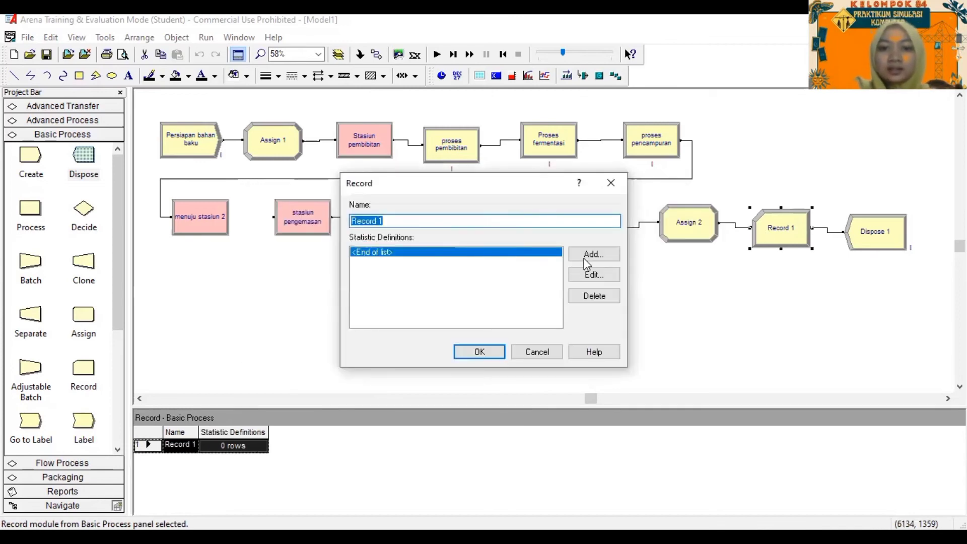
Add a Count statistic with value 1 and counter name "waktu total" to the Record 1 module
left_click(586, 256)
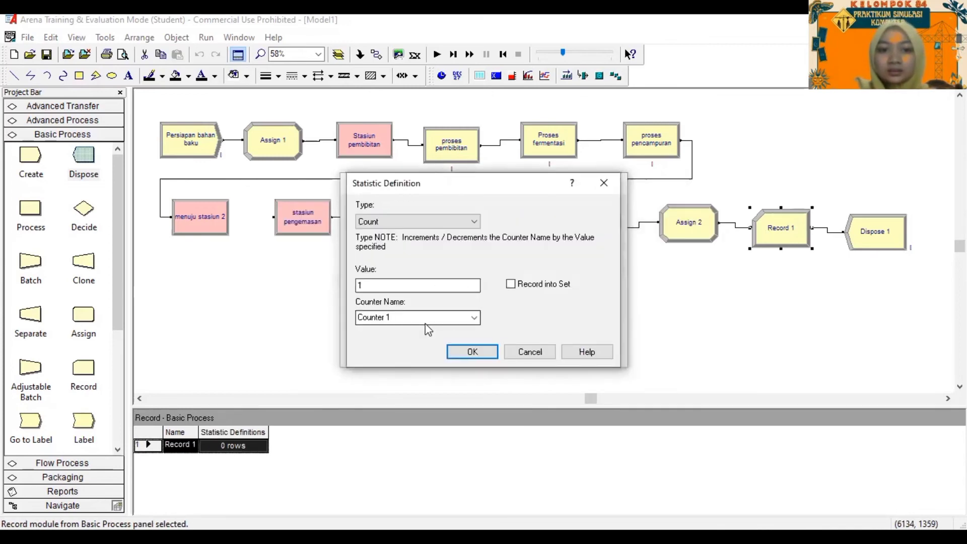
left_click(459, 322)
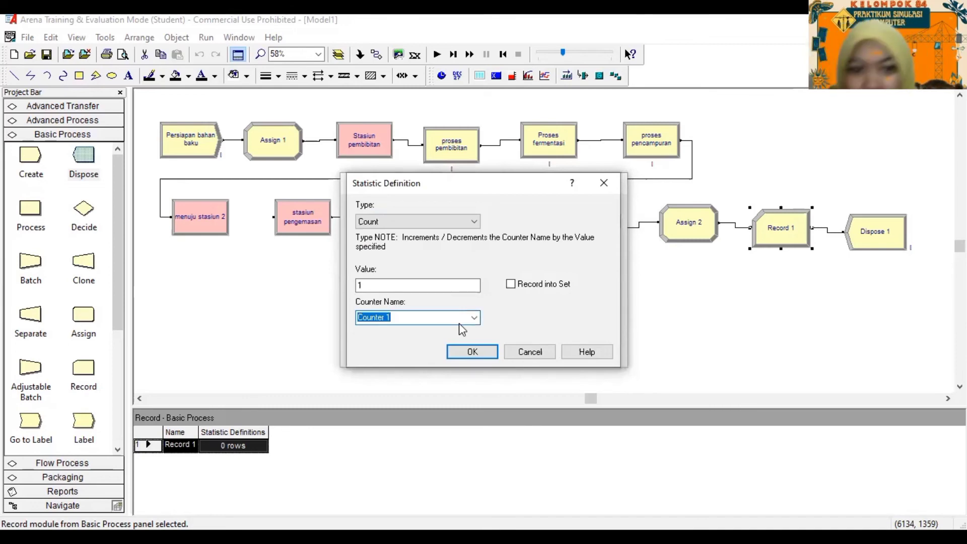
type("w")
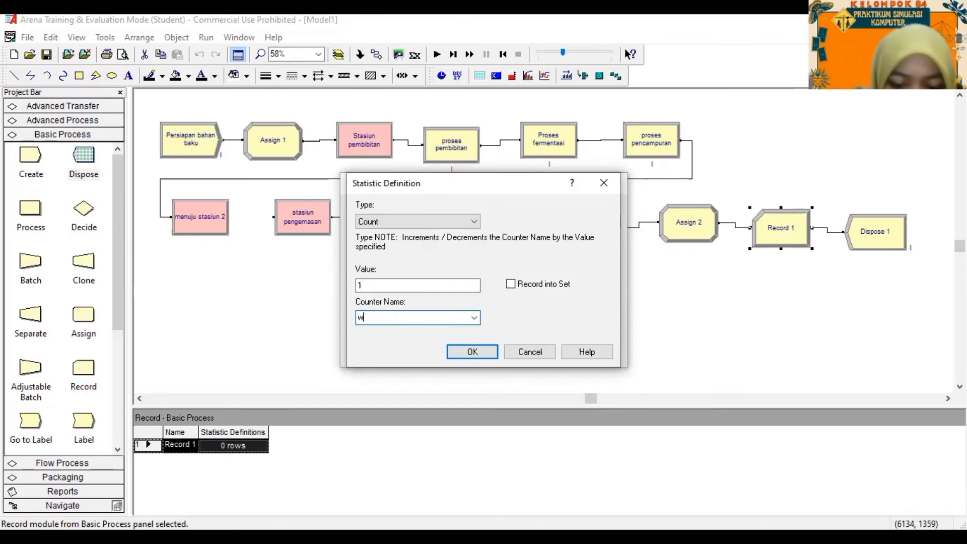
type("aktu t")
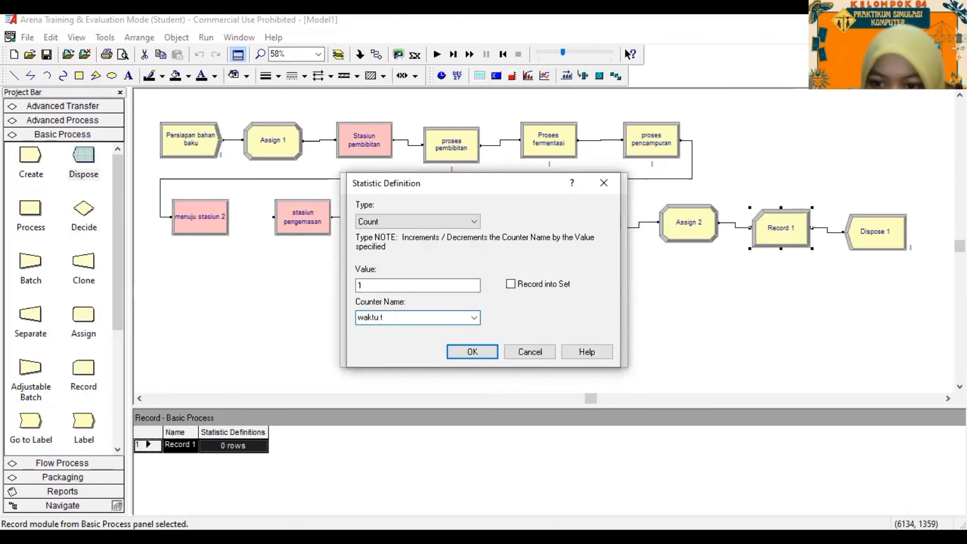
type("o")
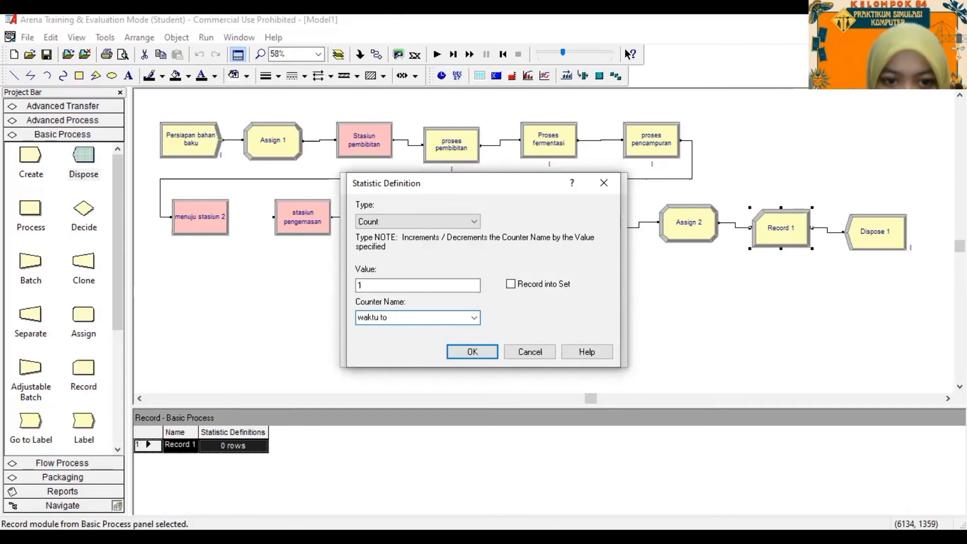
type("tal")
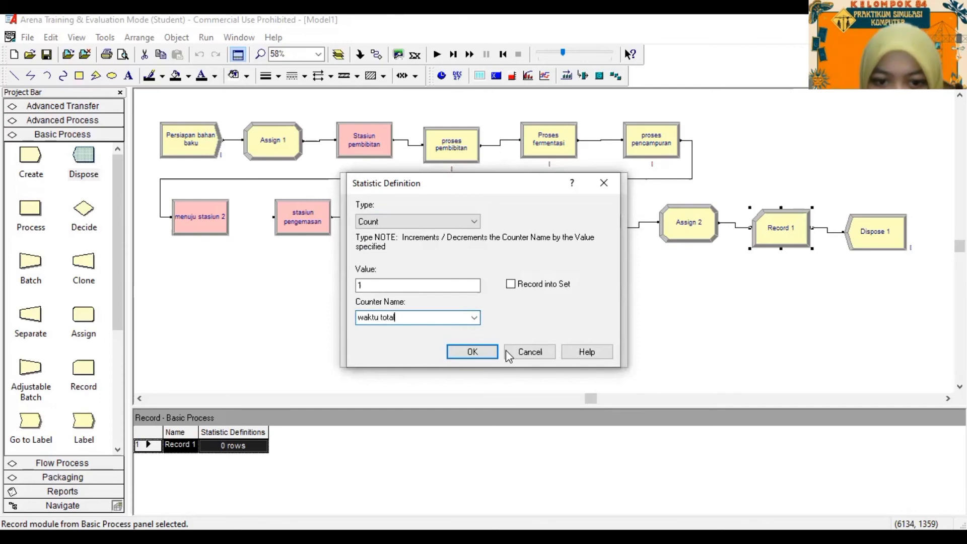
left_click(473, 352)
left_click(479, 350)
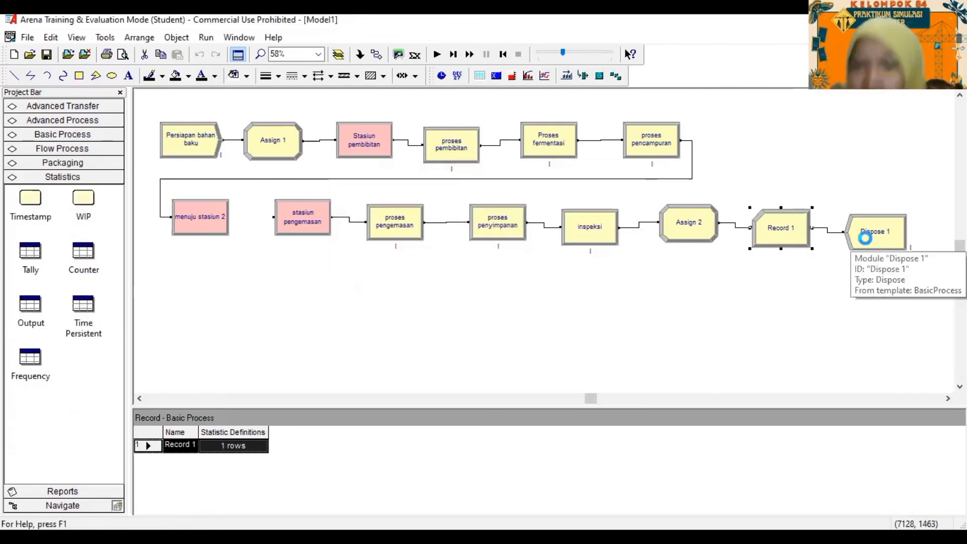
Rename the Dispose 1 module as "selesai", keeping entity statistics recorded
type("sele")
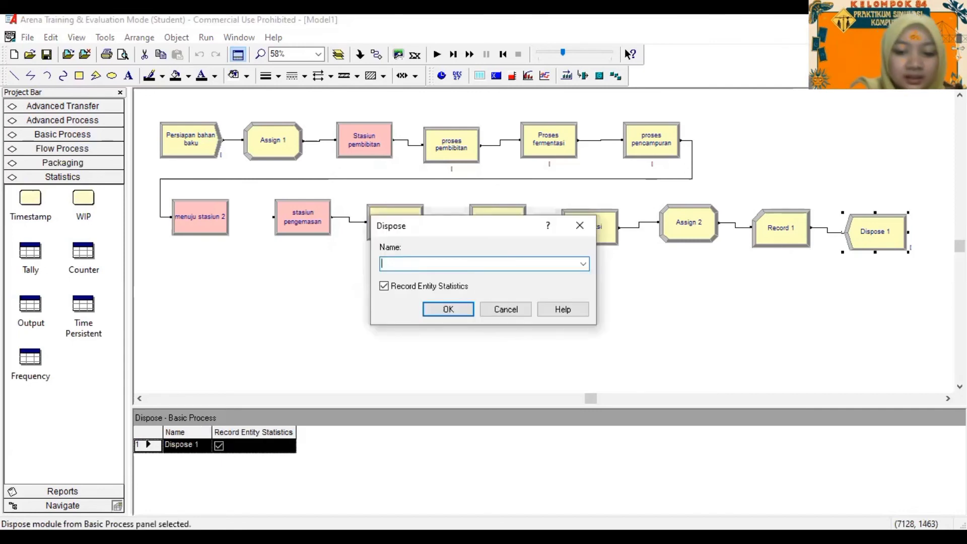
type("sai")
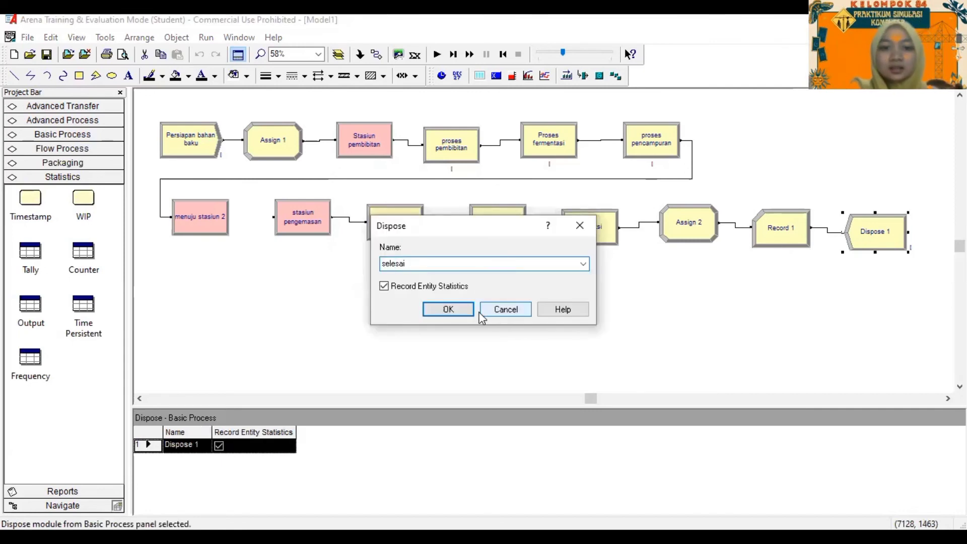
left_click(447, 313)
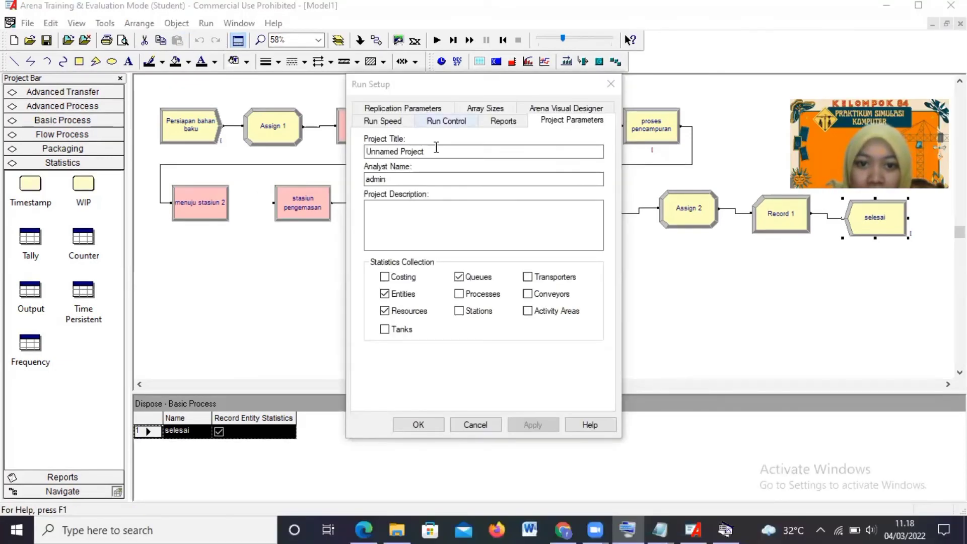
Set the number of replications to 10 in the run setup's replication parameters
left_click(397, 123)
left_click(442, 122)
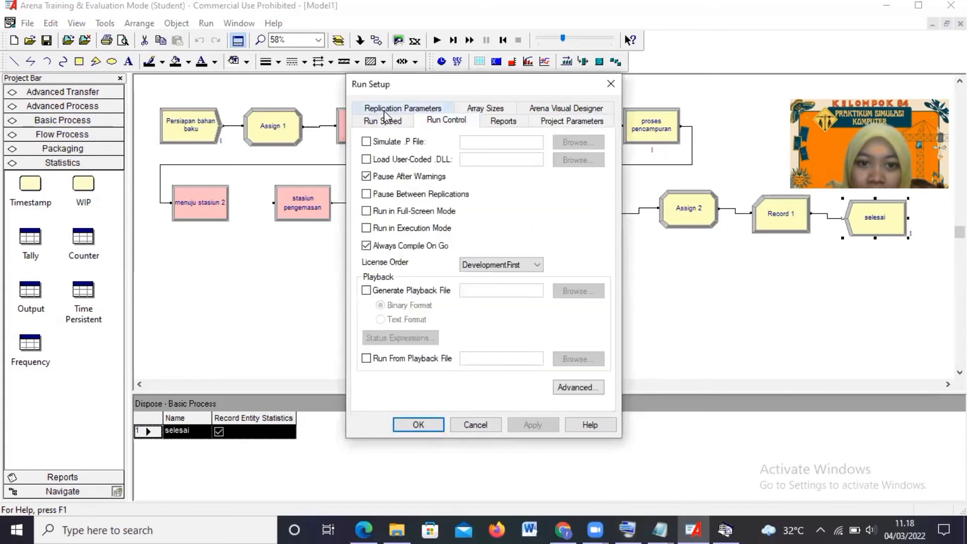
left_click(450, 110)
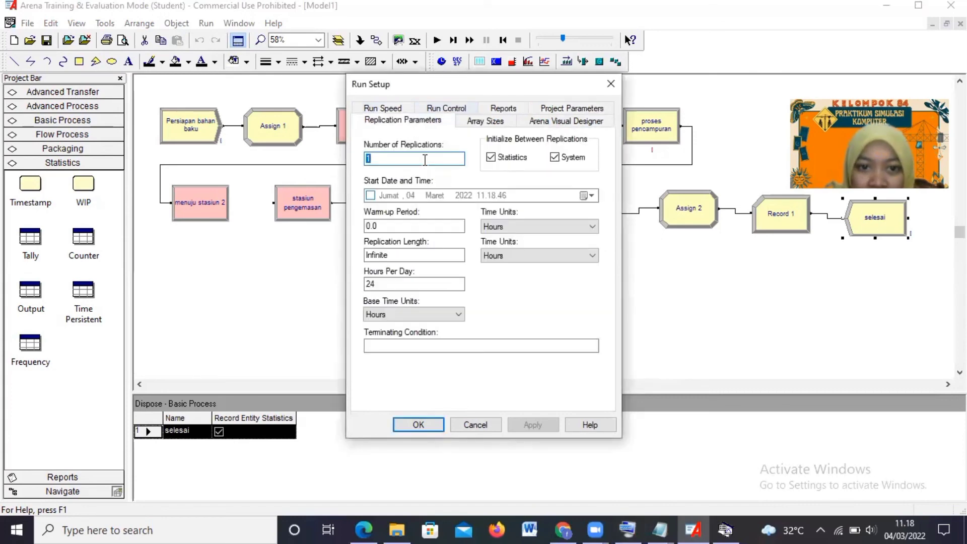
left_click(425, 160)
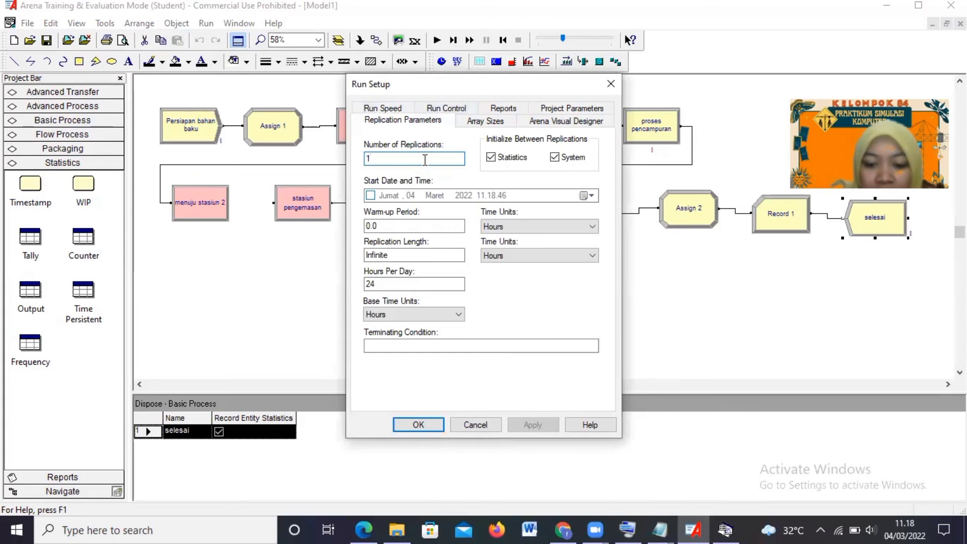
type("0")
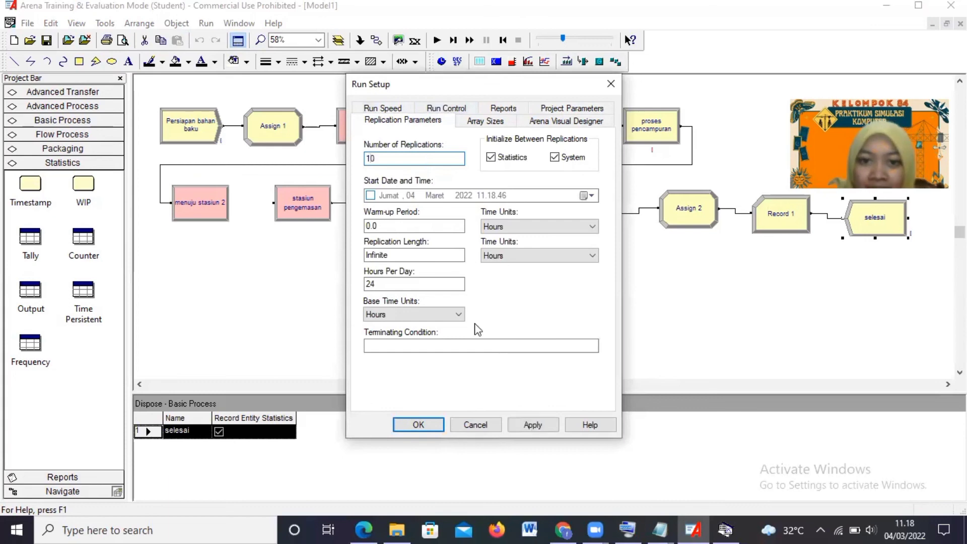
Enable statistics collection for Costing, Tanks, Processes, Stations, Transporters and Conveyors in the run setup's project parameters
left_click(544, 123)
left_click(569, 109)
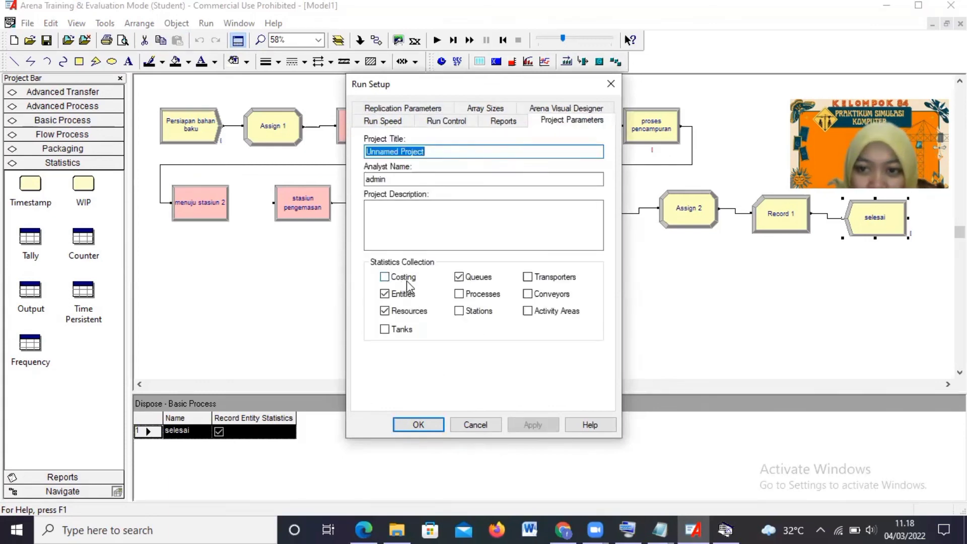
left_click(398, 278)
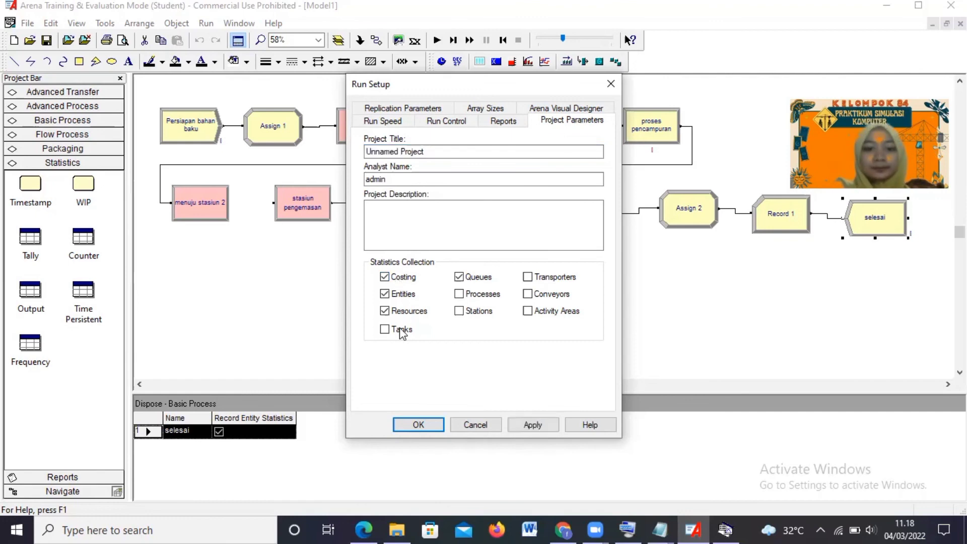
left_click(400, 328)
left_click(475, 292)
left_click(479, 311)
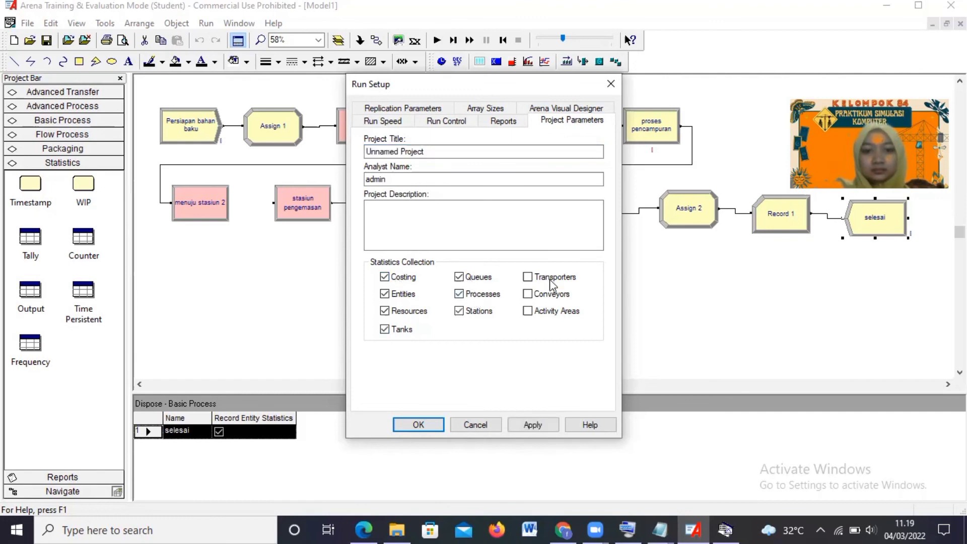
left_click(554, 278)
left_click(554, 295)
left_click(418, 424)
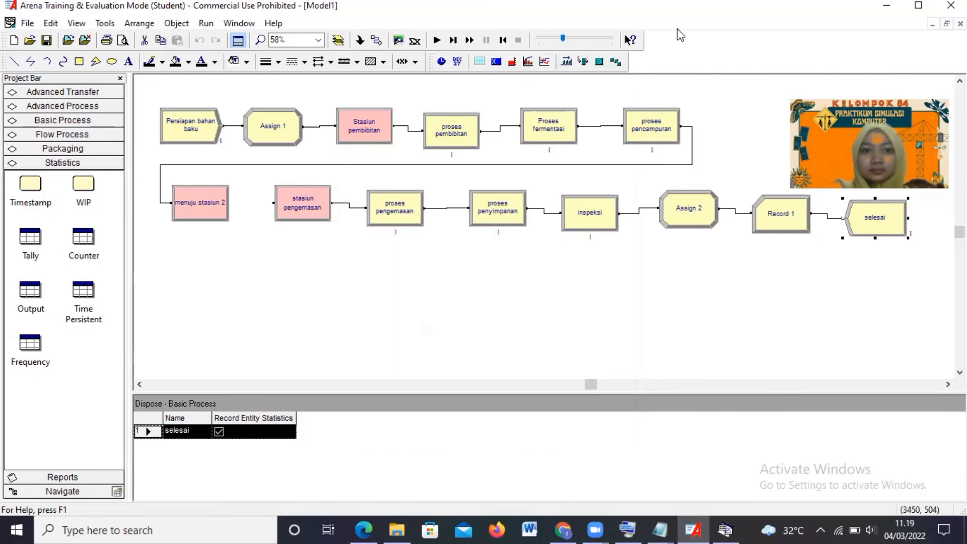
Run the simulation of the Yakult production model and dismiss the provider warning
left_click(206, 24)
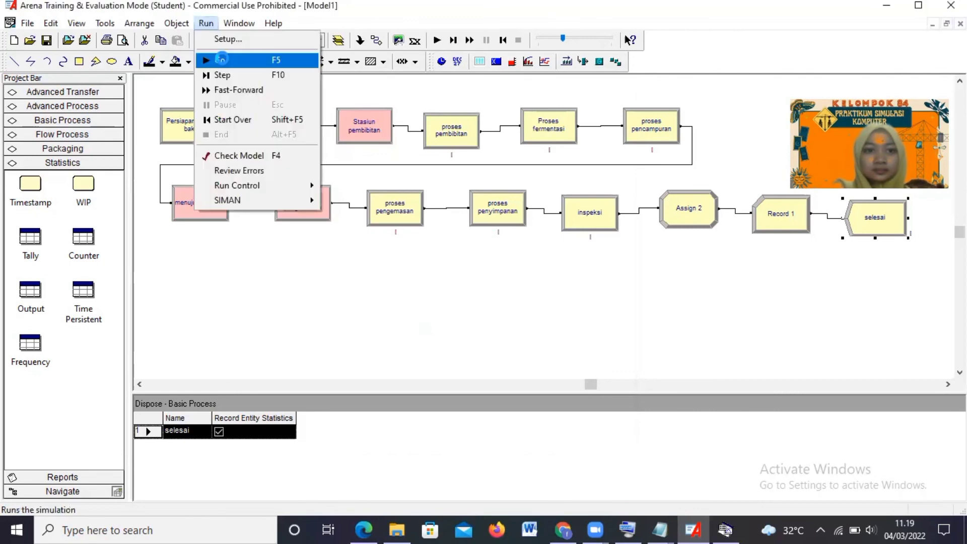
left_click(216, 58)
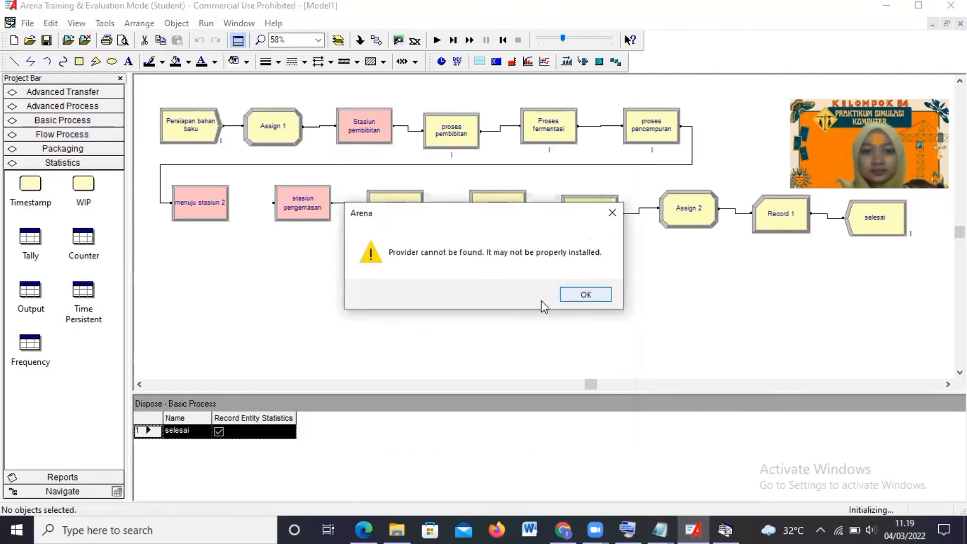
left_click(584, 294)
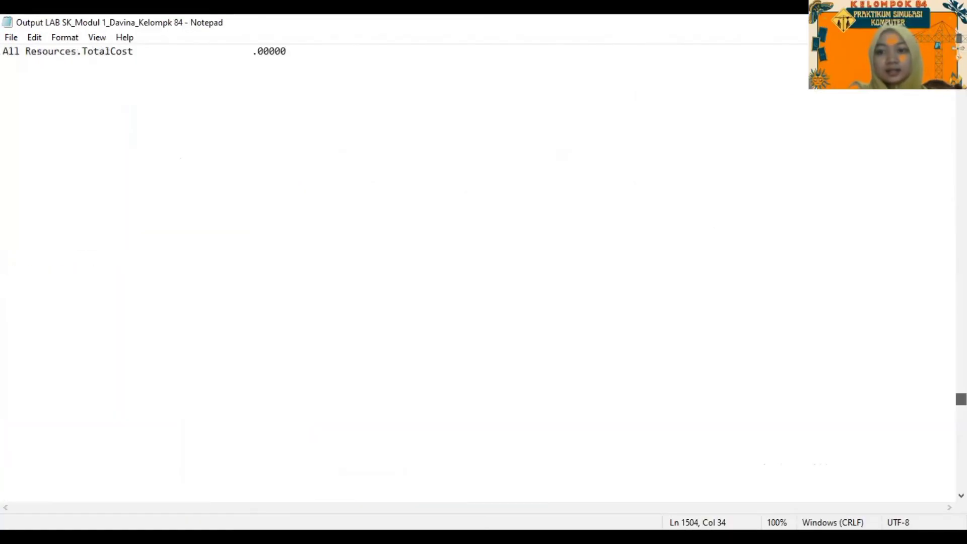
In the Notepad simulation output file, examine the replication end time in the summary for replication 1 of 10
left_click_drag(960, 398, 960, 75)
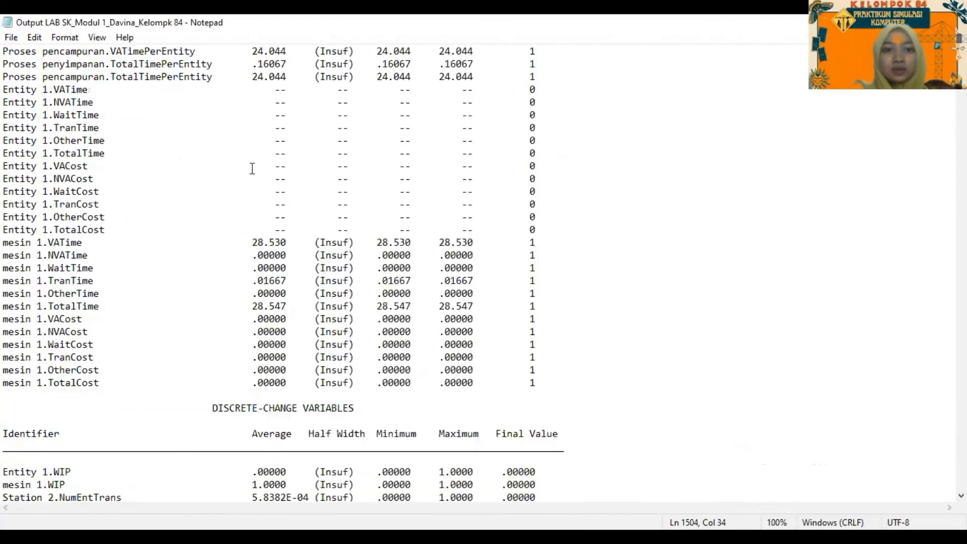
scroll(255, 183, "up", 13)
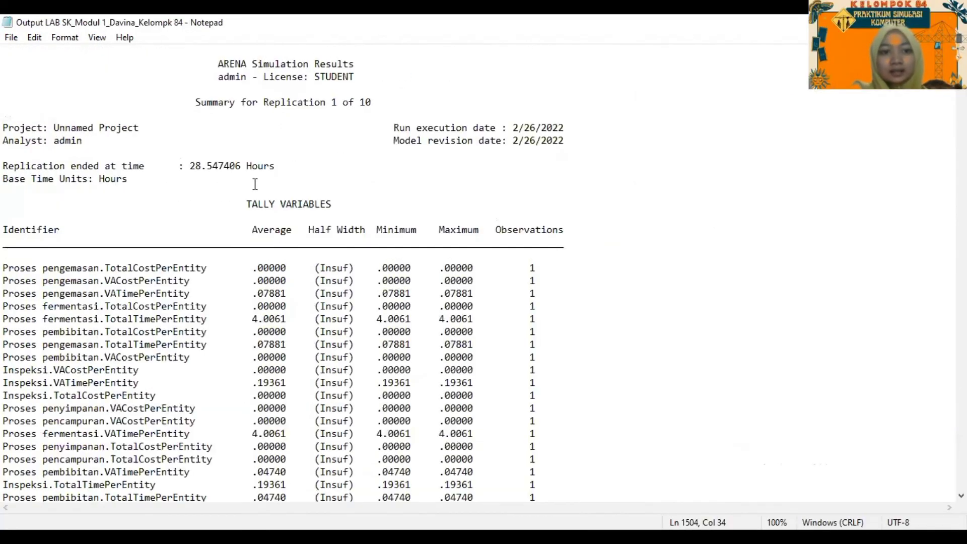
left_click(289, 166)
left_click(203, 156, "shift")
left_click(207, 159, "shift")
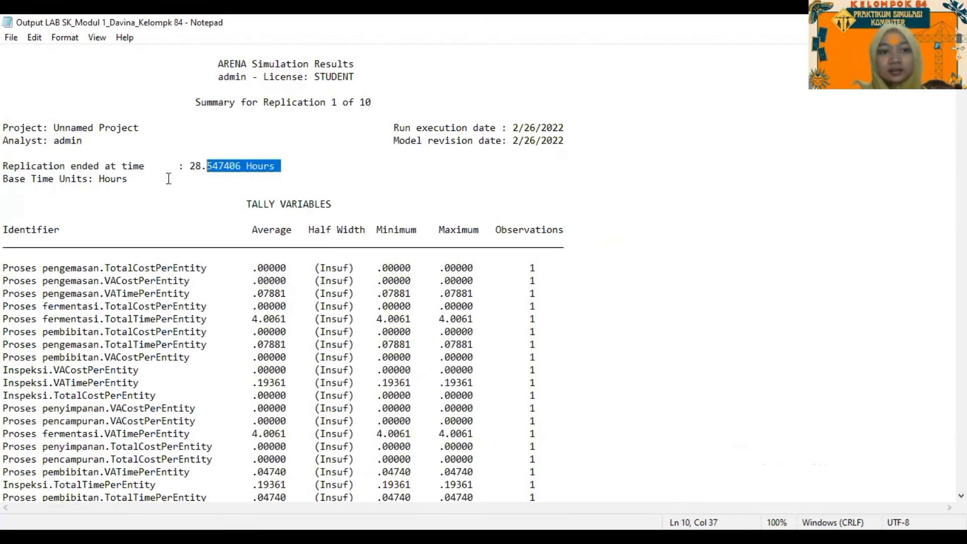
left_click(280, 177)
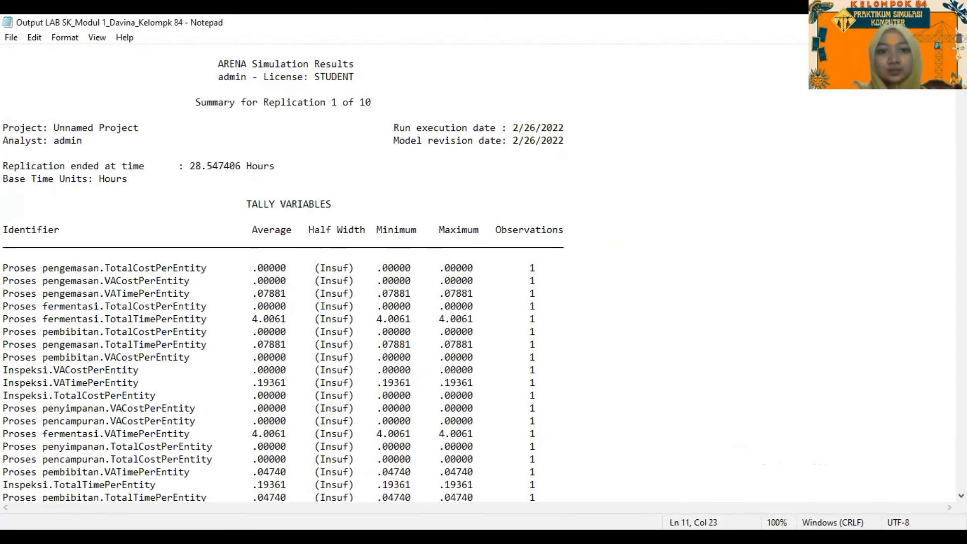
Examine the replication end time in the summary for replication 9 of 10
left_click_drag(960, 60, 960, 381)
left_click(282, 419)
key("shift+Left")
key("shift+Left")
key("shift+Left")
key("shift+Left")
key("shift+Left")
key("shift+Left")
key("shift+Left")
key("shift+Left")
key("shift+Left")
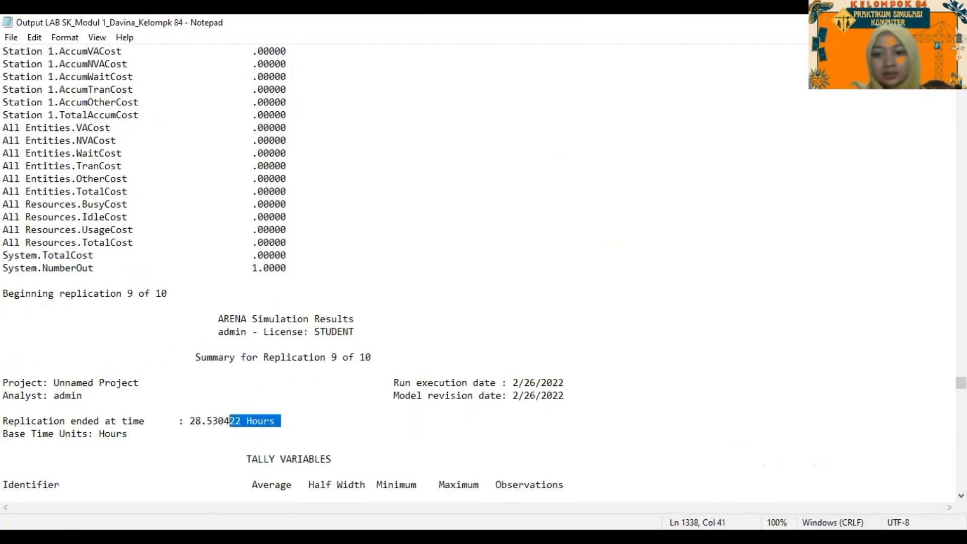
key("Right")
Find the summary for replication 10 of 10 and check its replication end time
scroll(574, 307, "down", 20)
scroll(574, 306, "down", 6)
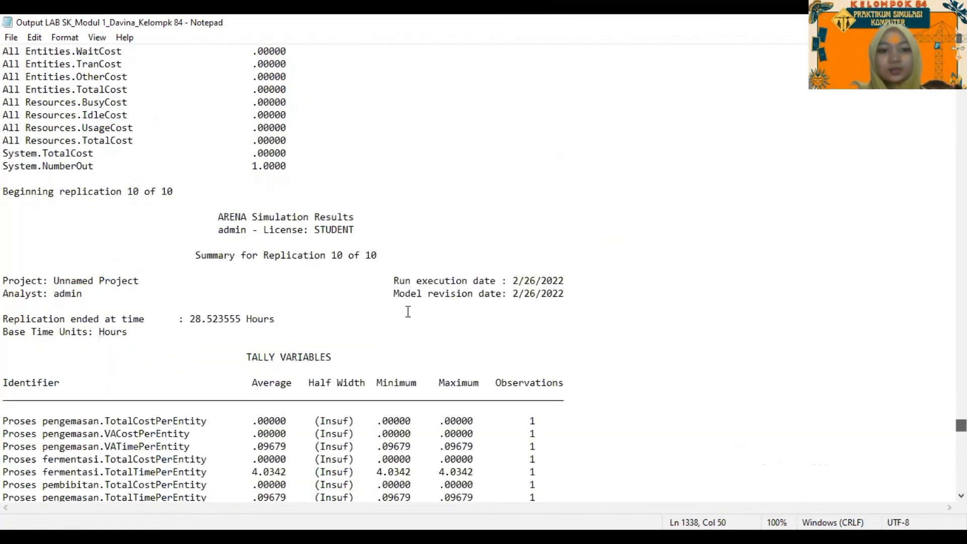
left_click(336, 315)
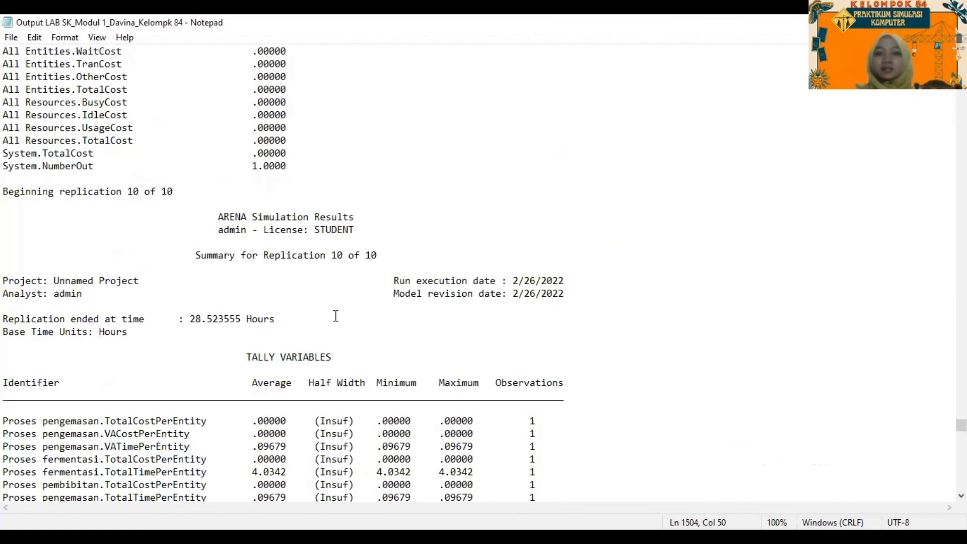